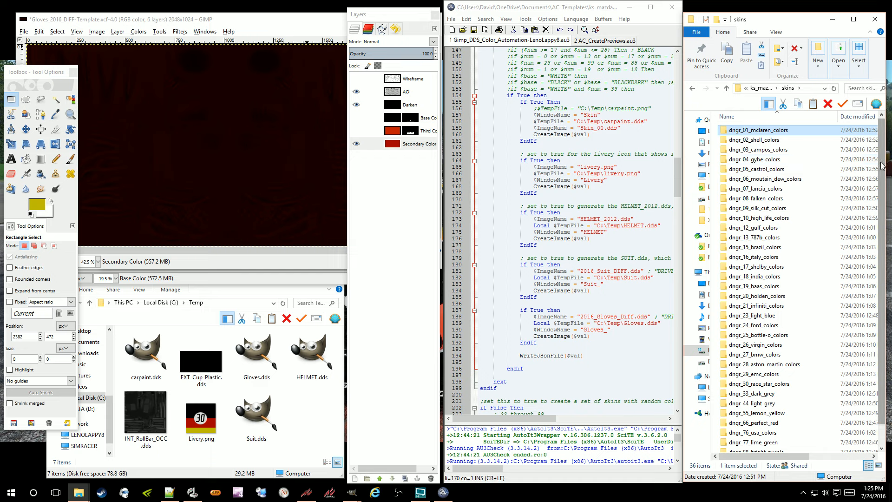
Step: Delete all the skin folders in the Mazda's skins folder, keeping only ARCHIVE.zip
scroll(883, 168, down, 1)
click(754, 438)
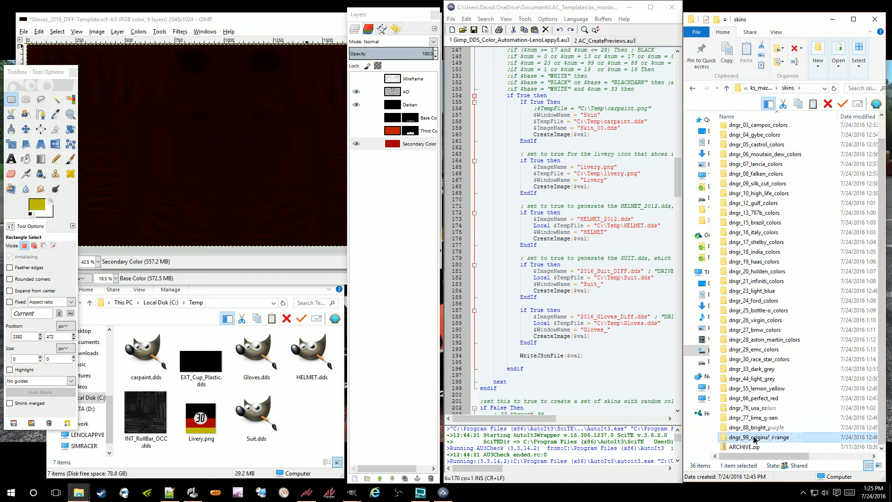
click(753, 438)
click(723, 437)
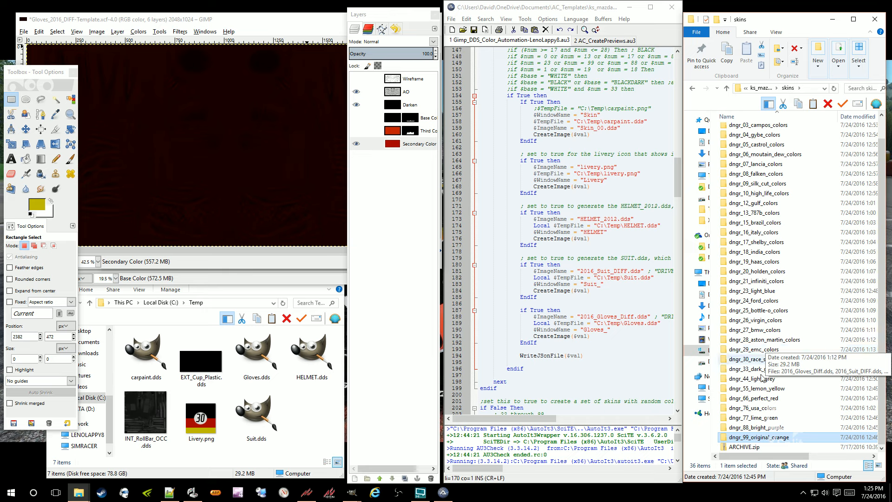
click(750, 380)
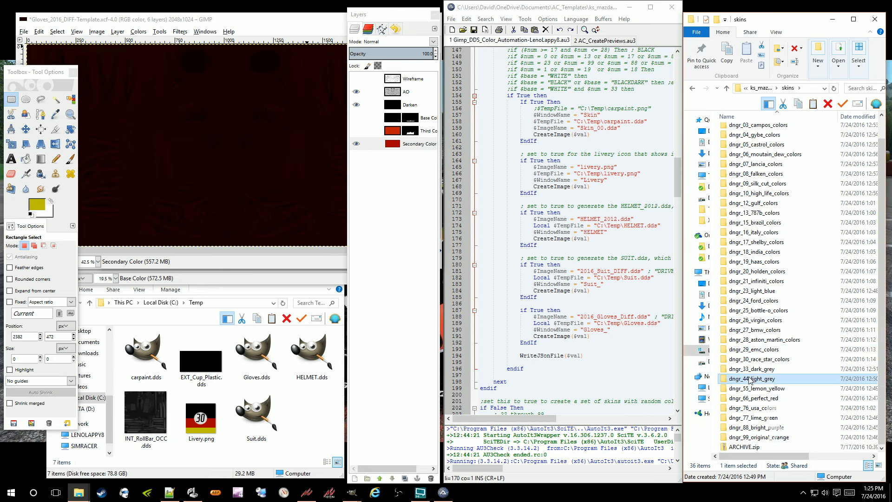
key(ctrl+a)
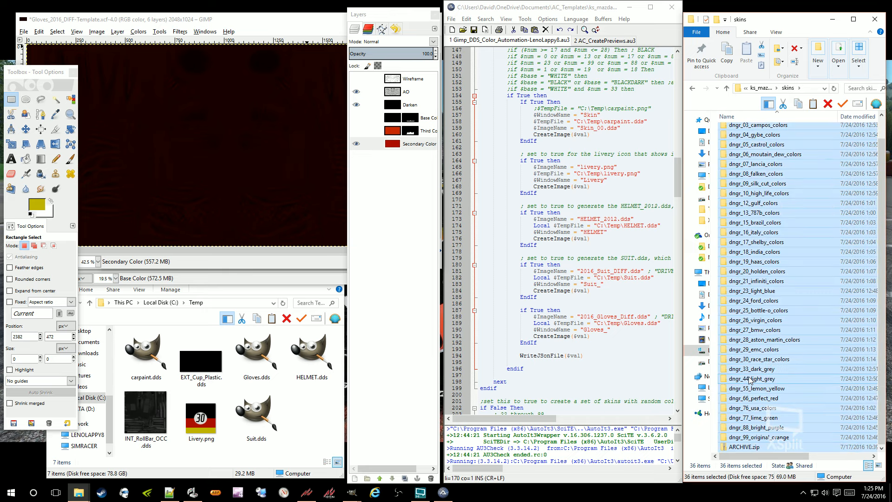
ctrl+click(741, 447)
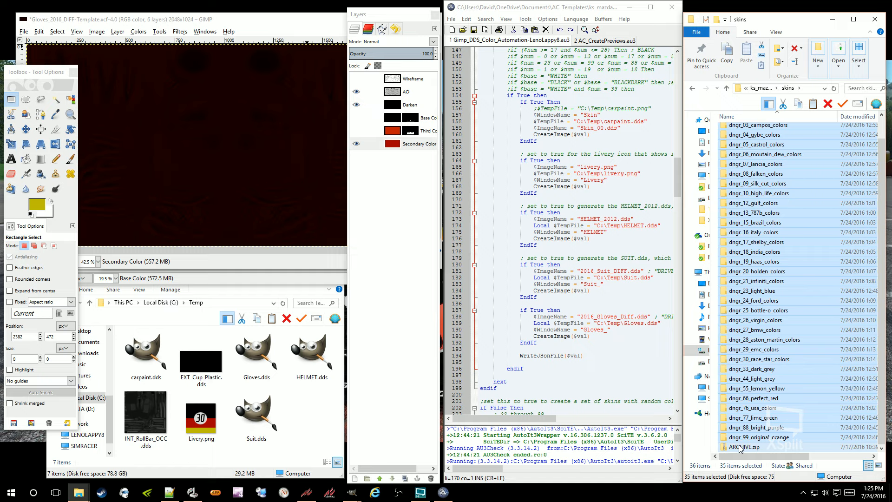
key(Delete)
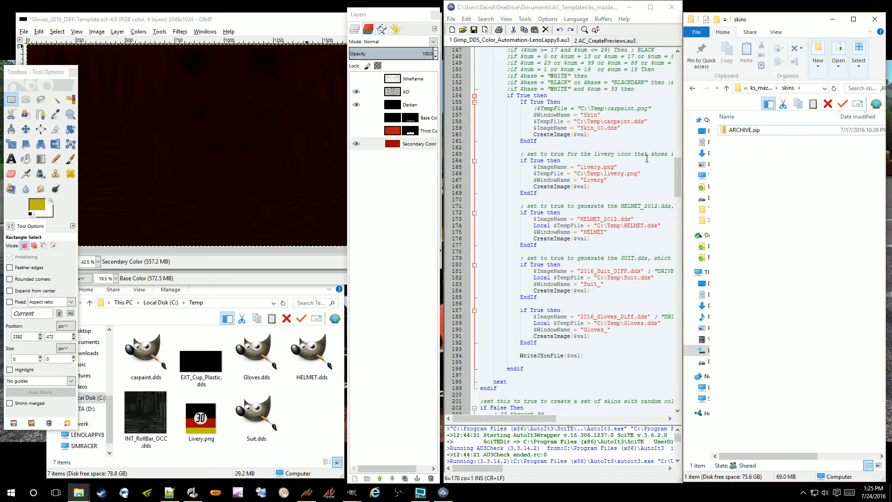
Step: Run the Gimp_DDS_Color_Automation-LenoLappy8.au3 script to regenerate the skin folders and dismiss its completion message
click(527, 10)
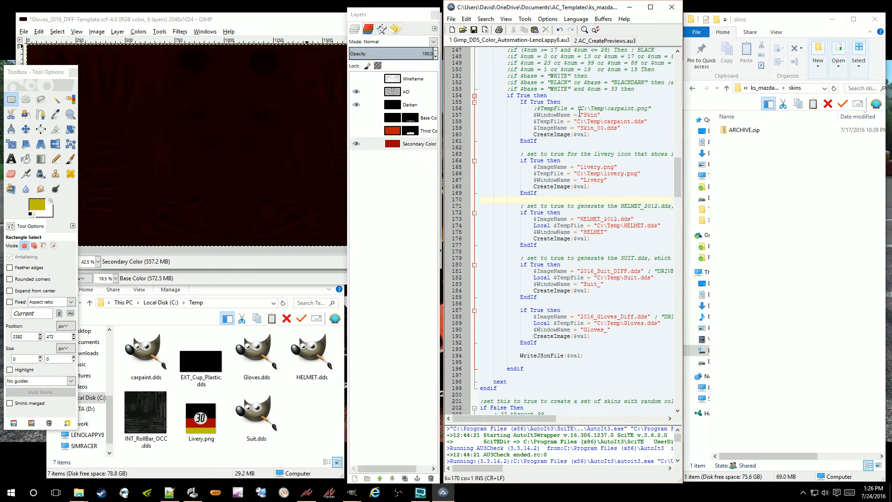
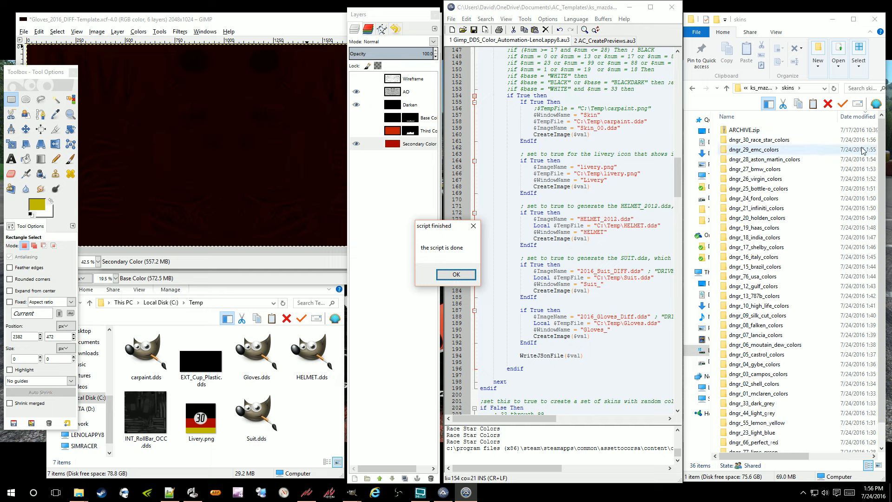
click(881, 157)
mouse_move(881, 154)
mouse_down()
mouse_move(875, 213)
mouse_move(874, 138)
mouse_up()
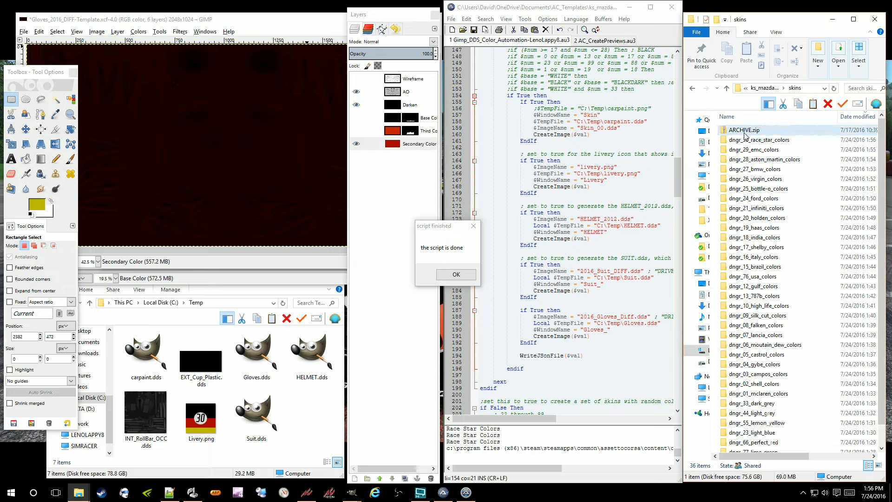
click(450, 275)
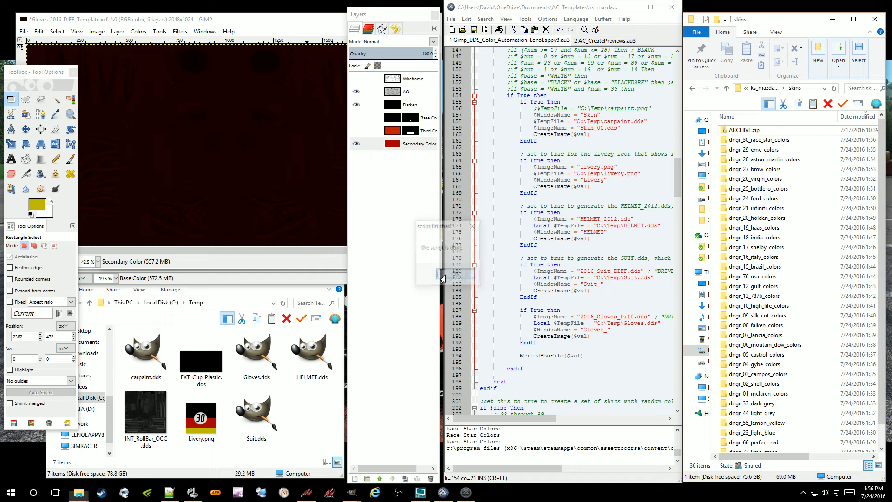
Step: Inspect the generated files in the dngr_30_race_star_colors and dngr_29_emc_colors folders and return to the skins folder
double_click(739, 140)
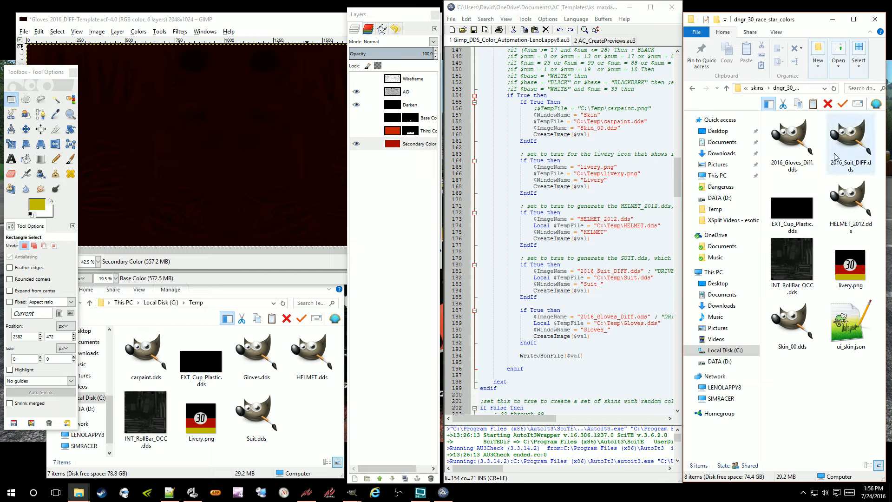
click(757, 88)
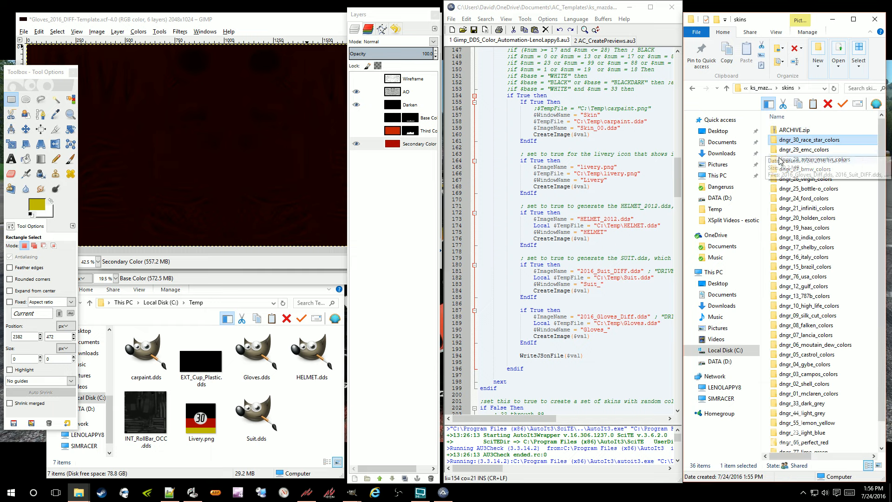
double_click(800, 149)
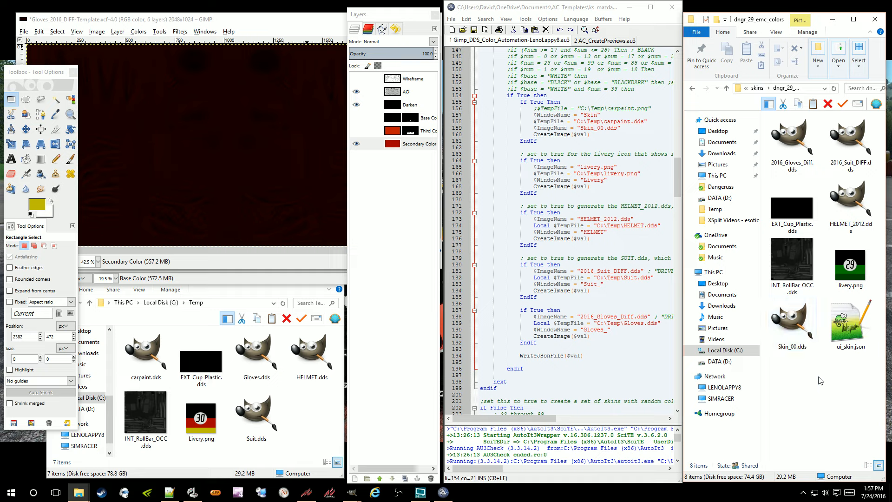
click(759, 88)
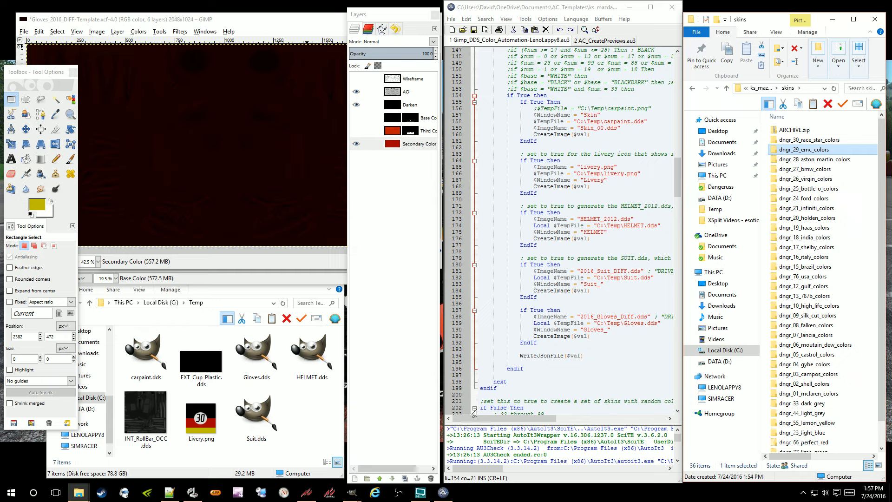
Step: Switch to the Assetto Corsa launcher, clear the car preview cache and go back into the main menu
click(306, 494)
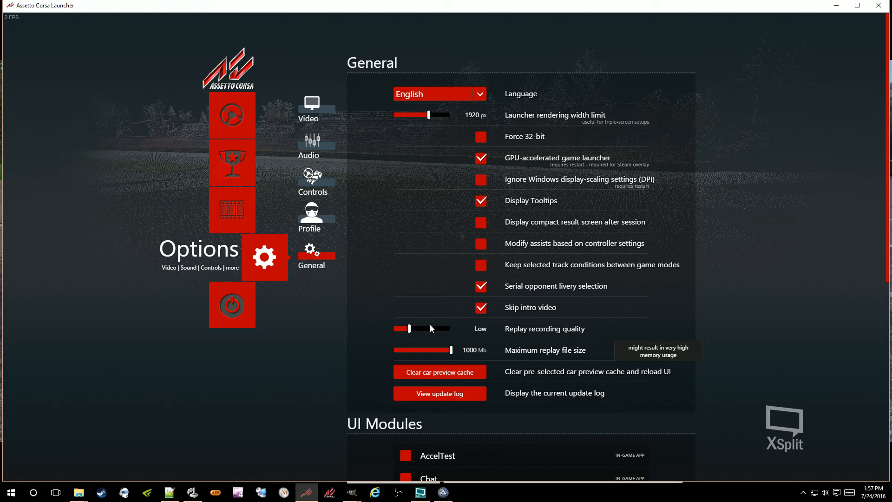
click(439, 375)
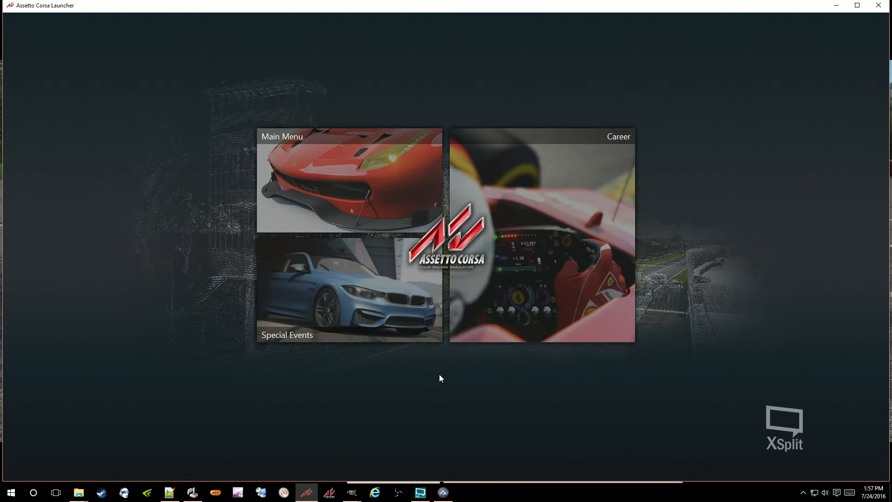
click(360, 199)
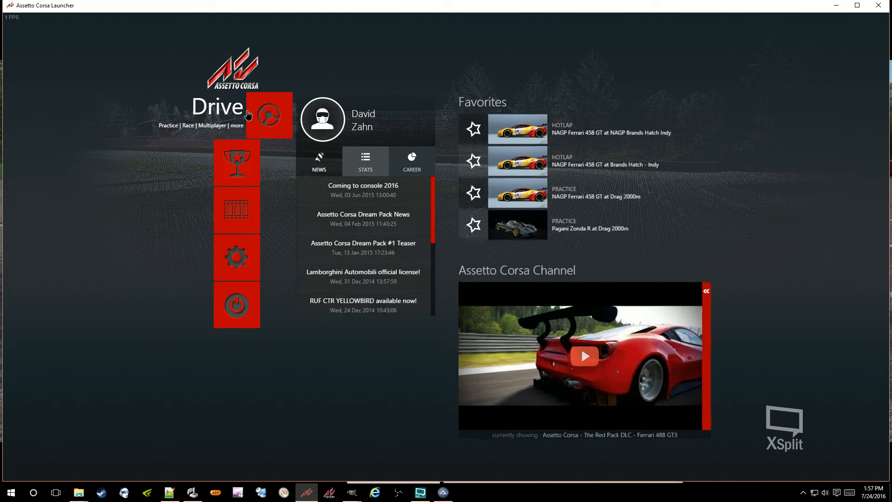
Step: Browse several liveries of the Mazda MX5 Cup from the quick race summary, finishing on McLaren Colors
click(248, 102)
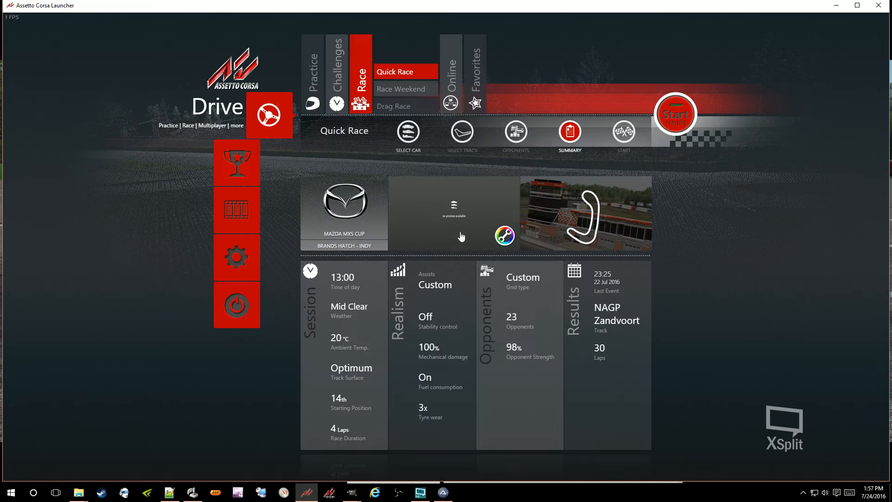
click(506, 239)
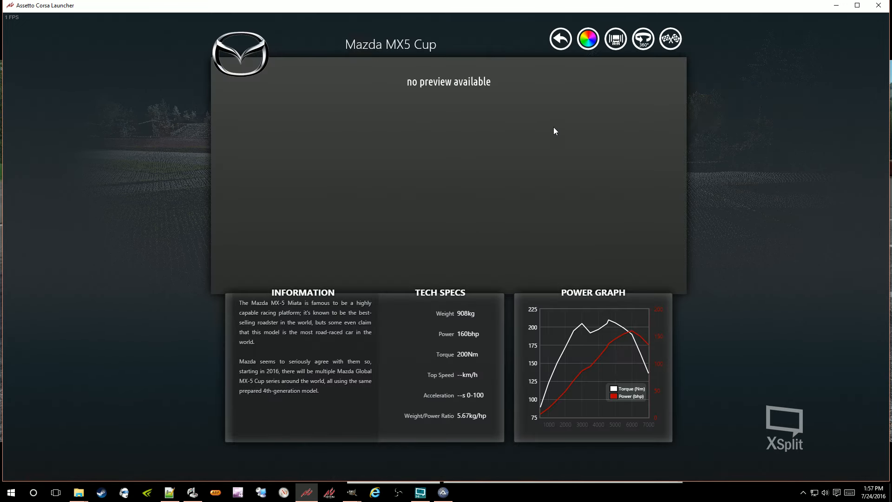
click(588, 40)
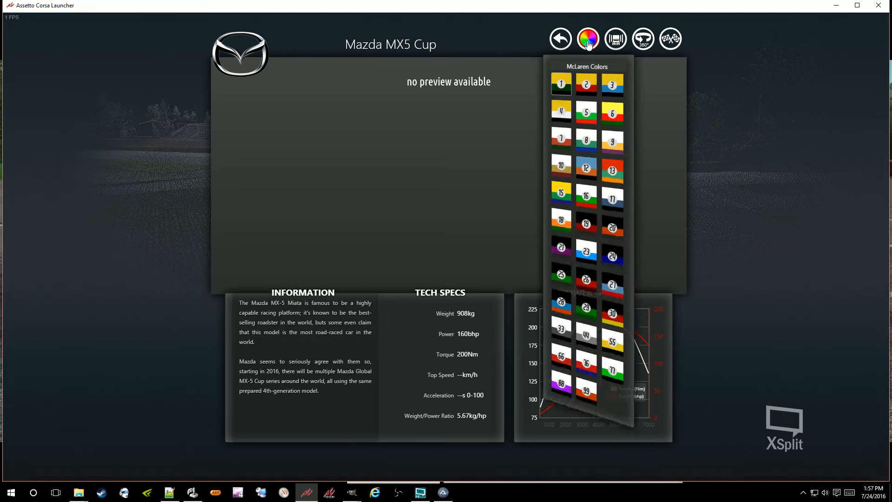
click(683, 85)
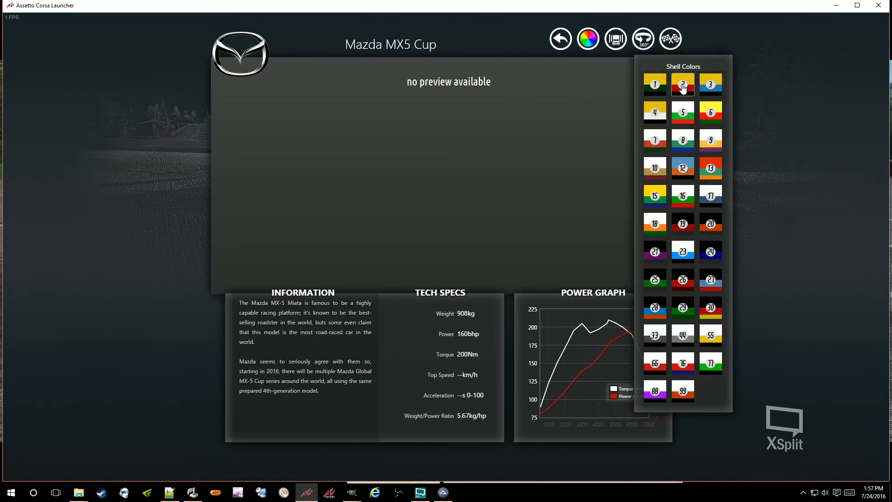
click(714, 88)
click(679, 116)
click(654, 120)
click(654, 85)
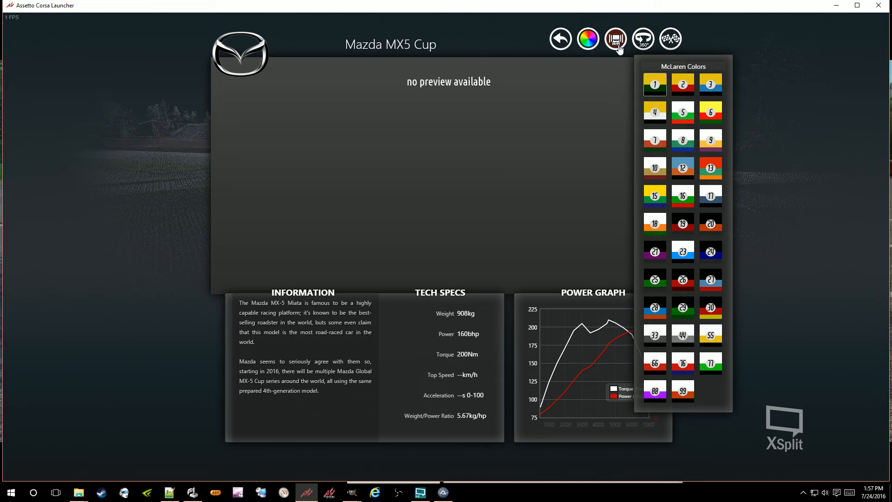
click(558, 44)
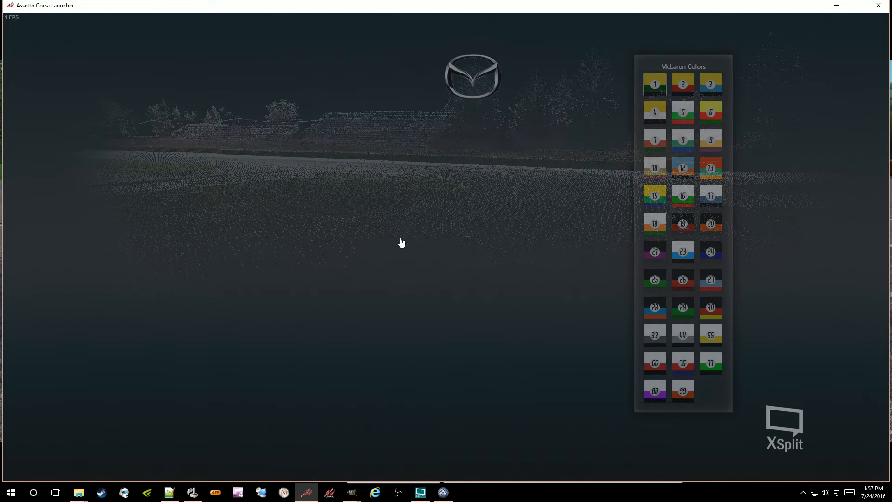
Step: Check the video display options and launch the showroom for the Mazda MX5 Cup in McLaren Colors
click(232, 262)
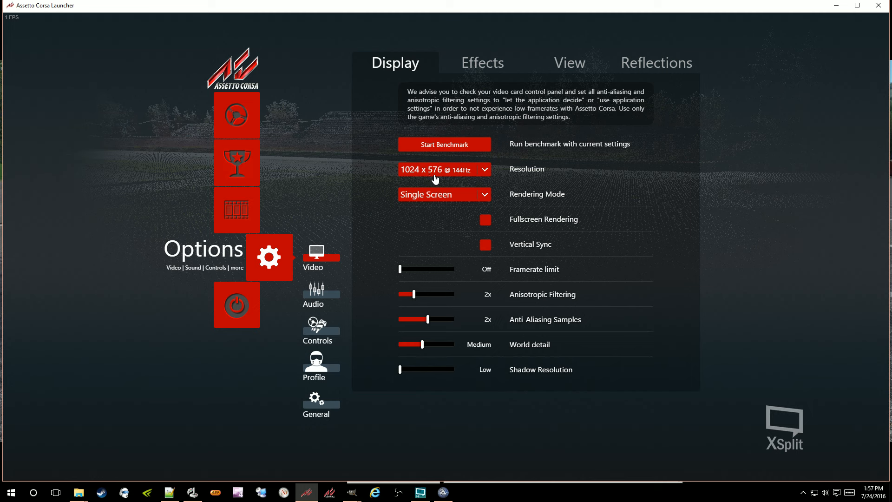
click(242, 116)
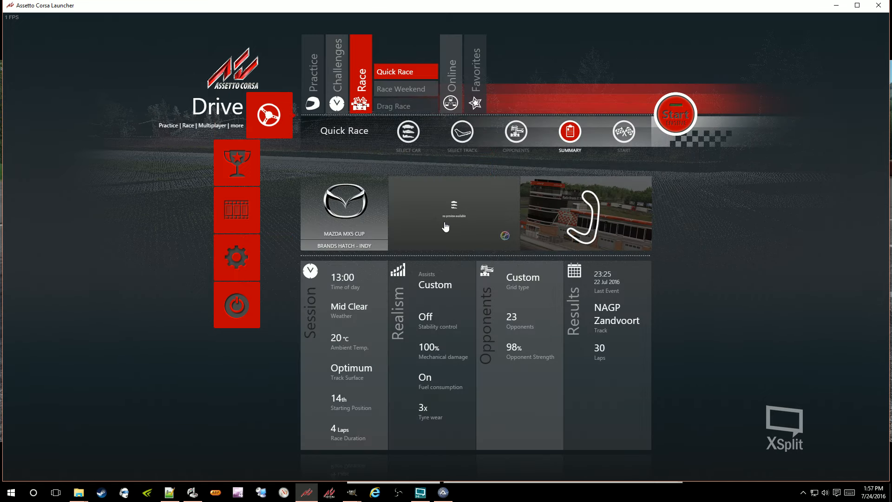
click(509, 241)
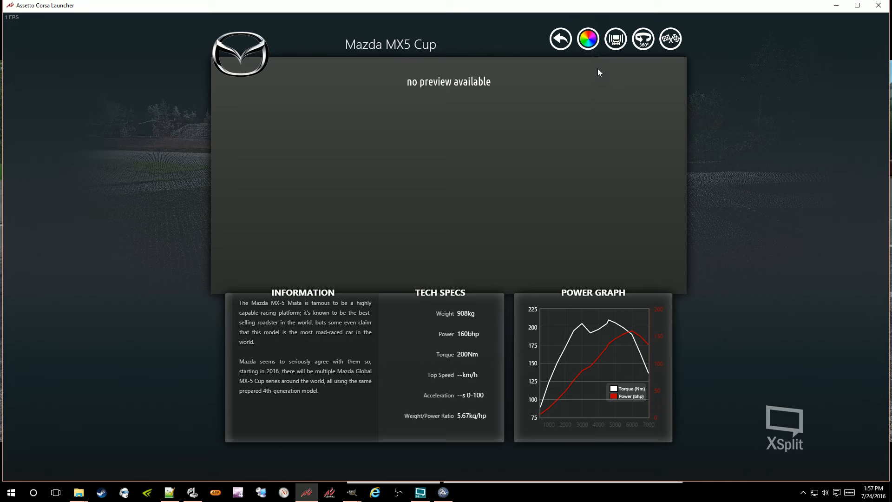
click(589, 41)
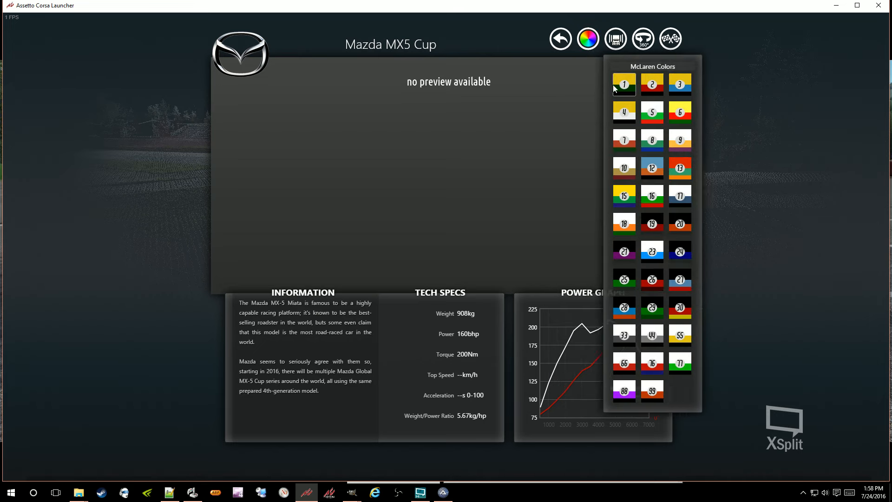
click(643, 41)
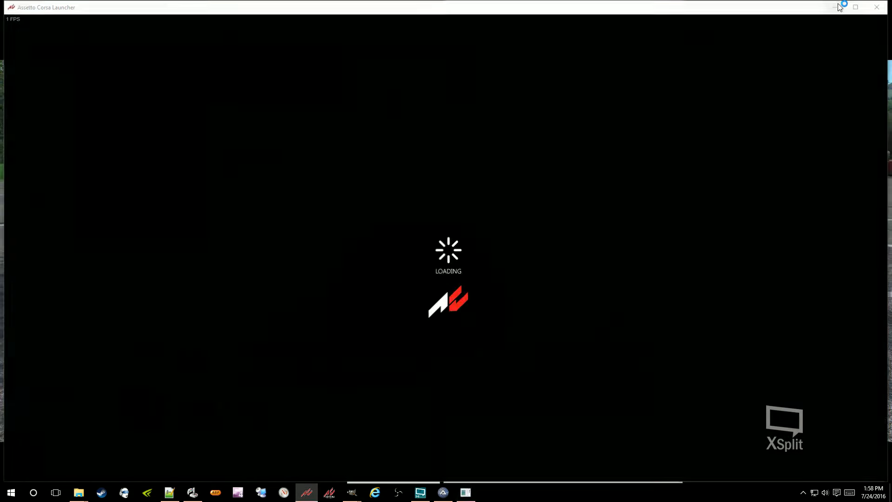
Step: Minimize the launcher and move the showroom window over GIMP, clear of the skins folder window
click(838, 6)
drag(415, 120, 205, 8)
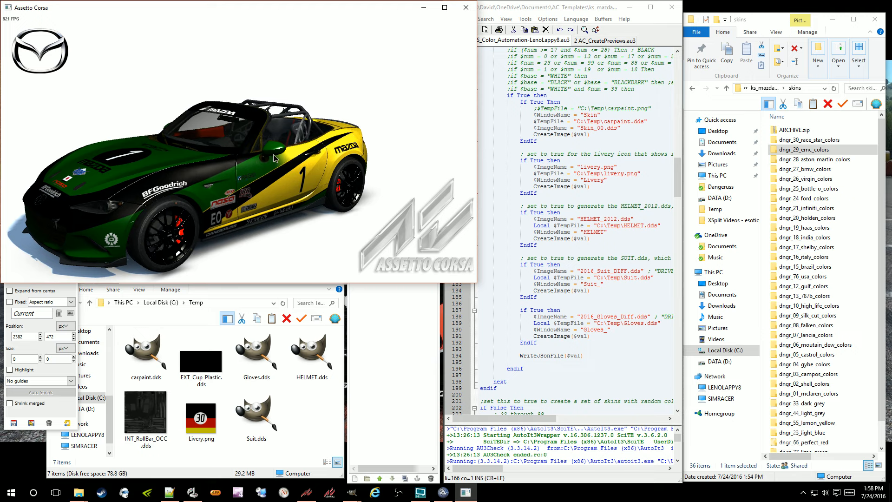
Step: Open the screens folder inside Documents > Assetto Corsa in the file window that shows Temp
click(307, 433)
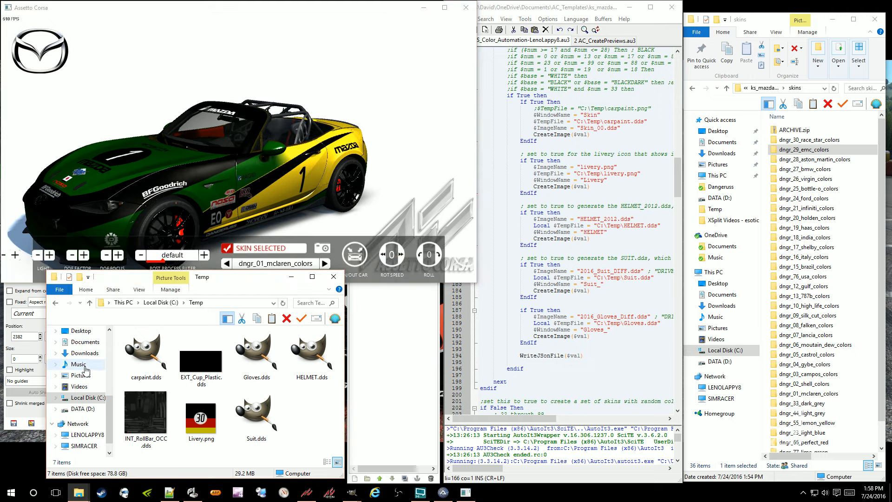
click(80, 342)
double_click(161, 354)
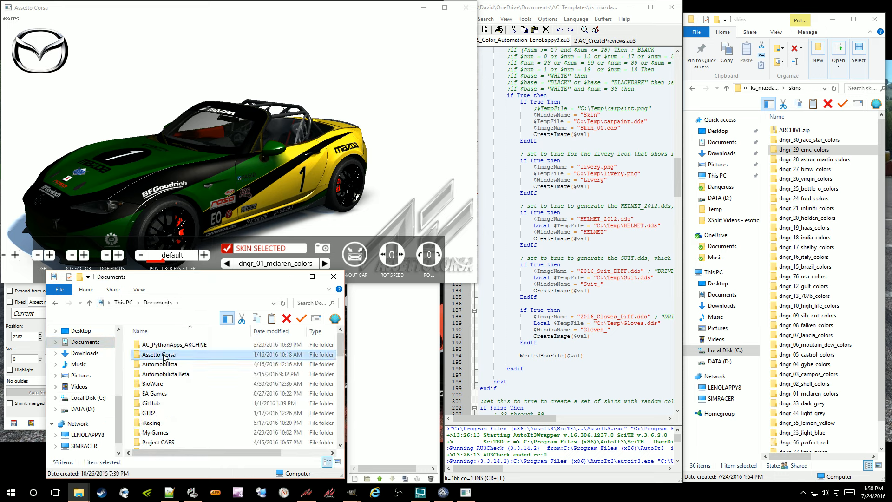
scroll(165, 418, down, 2)
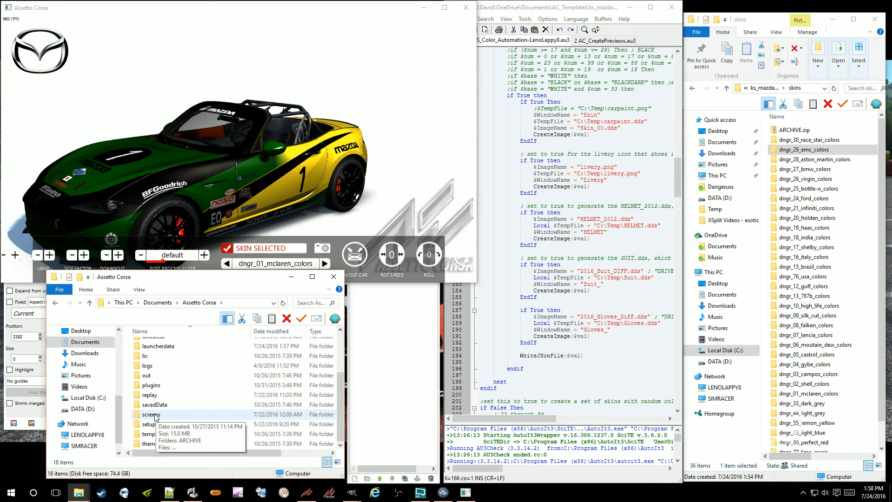
click(164, 416)
click(153, 414)
double_click(140, 415)
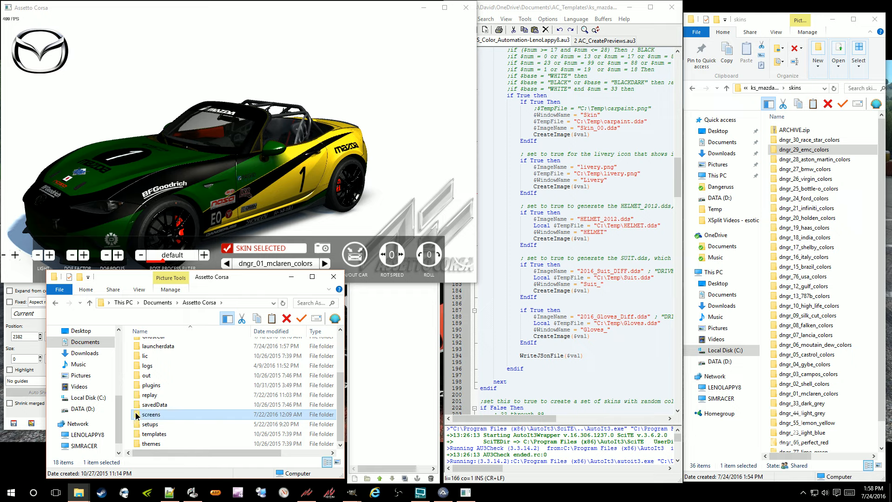
Step: Move all the screenshot files in the screens folder into its ARCHIVE subfolder
click(200, 373)
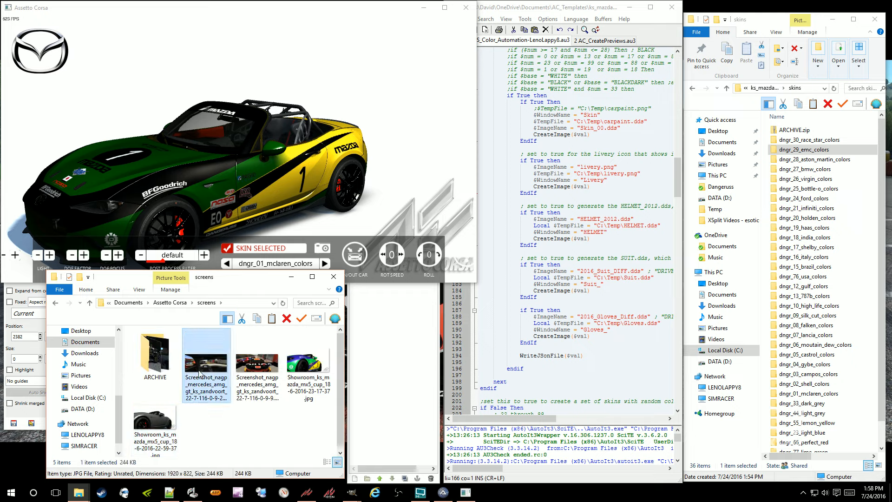
key(ctrl+a)
ctrl+click(165, 367)
drag(197, 365, 150, 355)
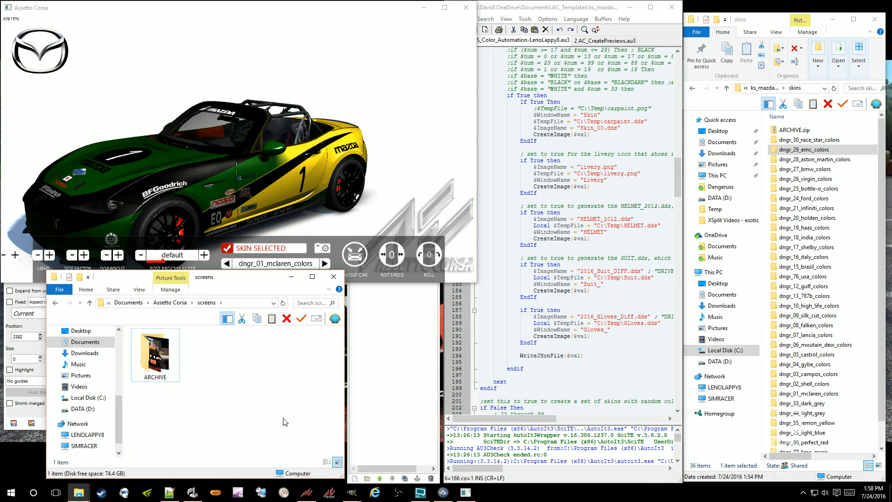
Step: Move the screens folder window clear below the showroom window and bring up the AC_CreatePreviews.au3 script in the editor
drag(226, 273, 260, 296)
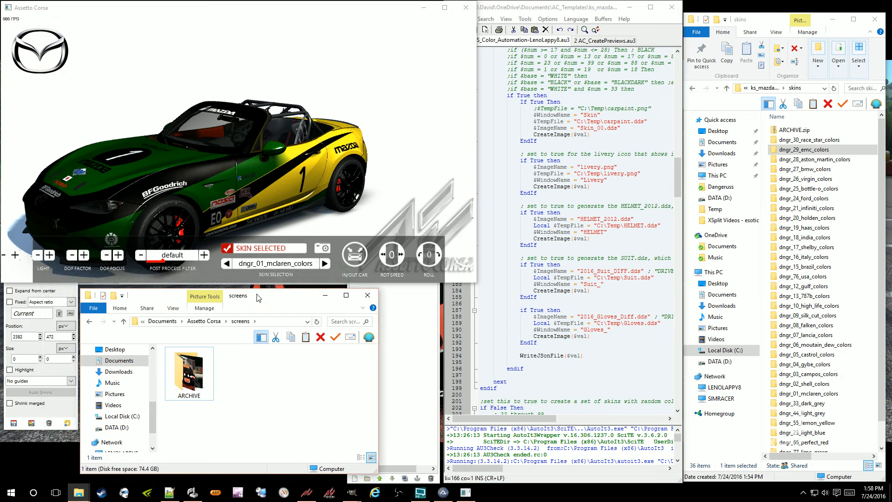
click(607, 135)
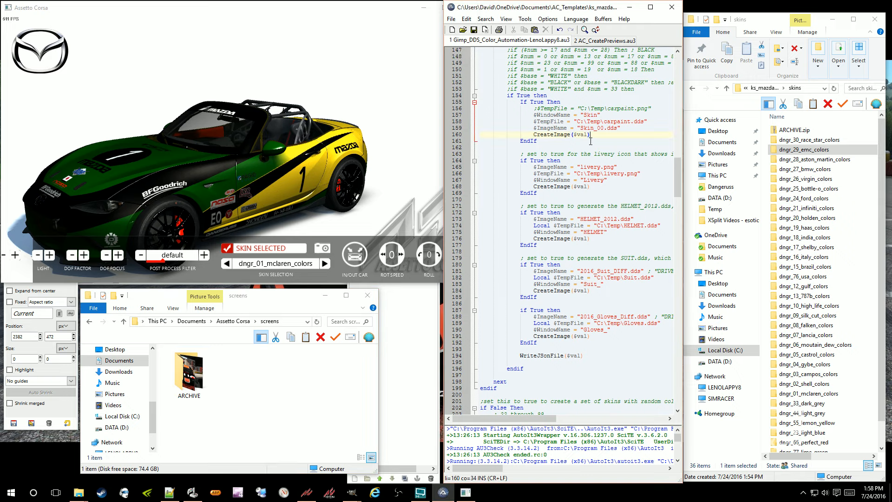
click(603, 42)
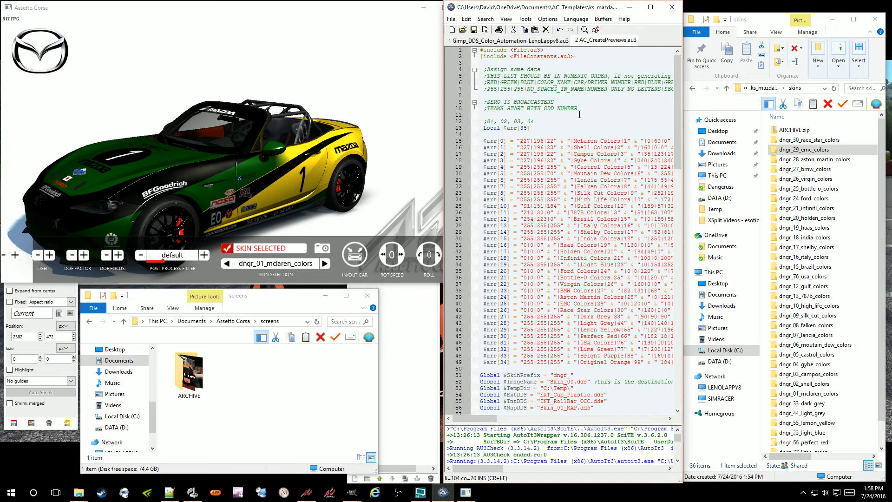
Step: Examine the skin array in AC_CreatePreviews.au3, including the base color value ending each entry, such as WHITE for McLaren Colors
click(568, 123)
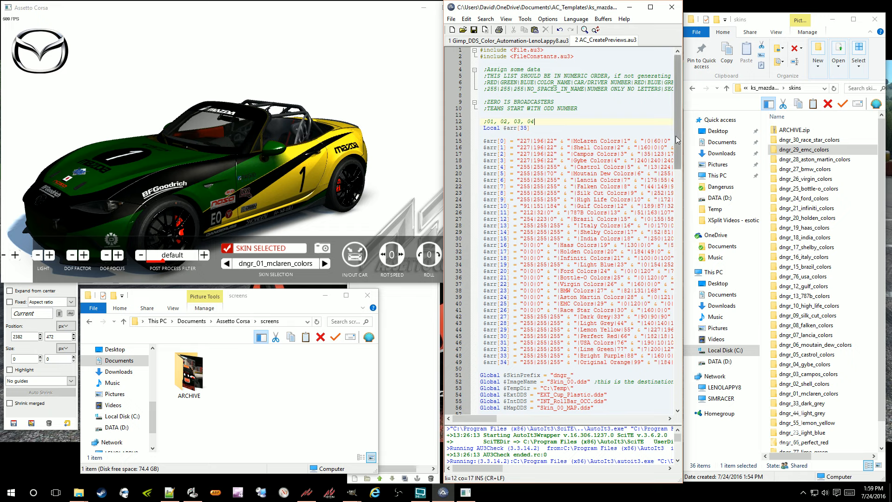
scroll(669, 139, down, 2)
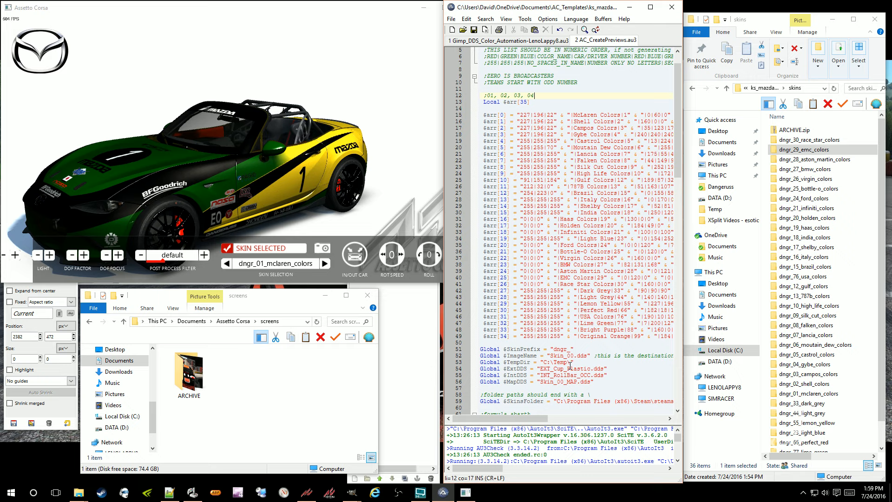
drag(529, 419, 589, 406)
double_click(622, 115)
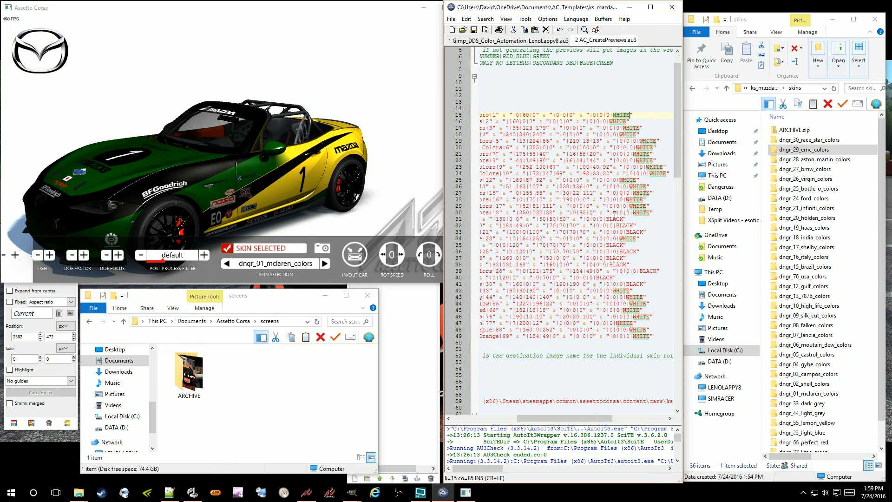
Step: Switch to Notepad++ and examine the BLACK branch of the marking color conditions in set-marking-layer.py, then minimize it
click(170, 494)
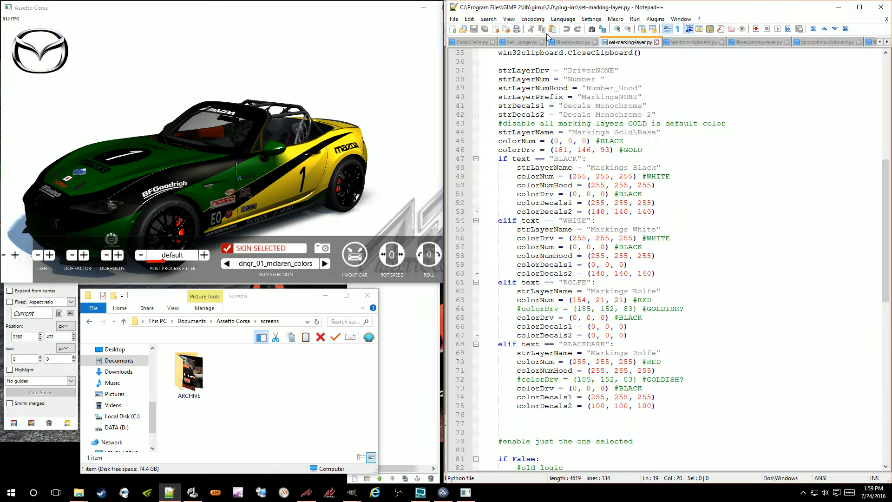
click(851, 12)
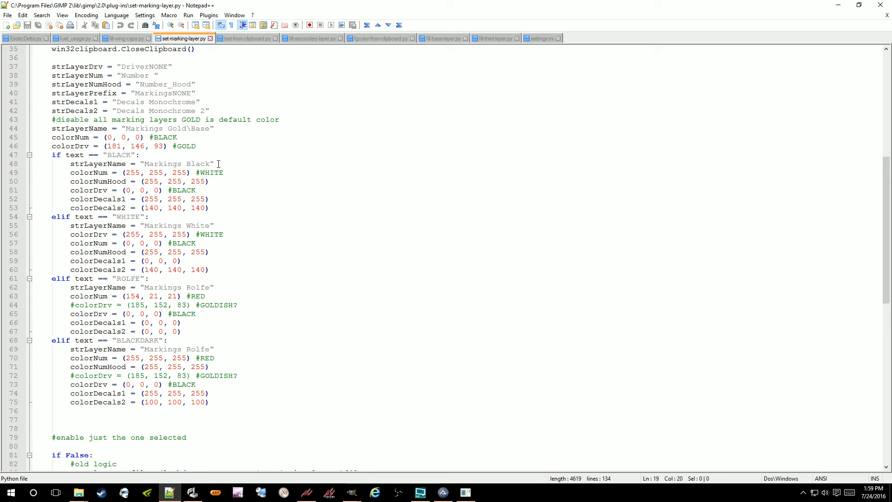
double_click(119, 156)
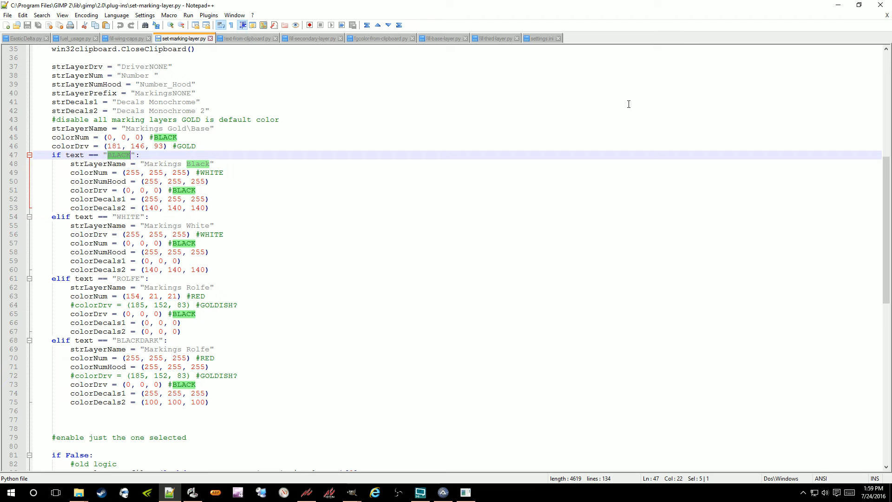
click(837, 5)
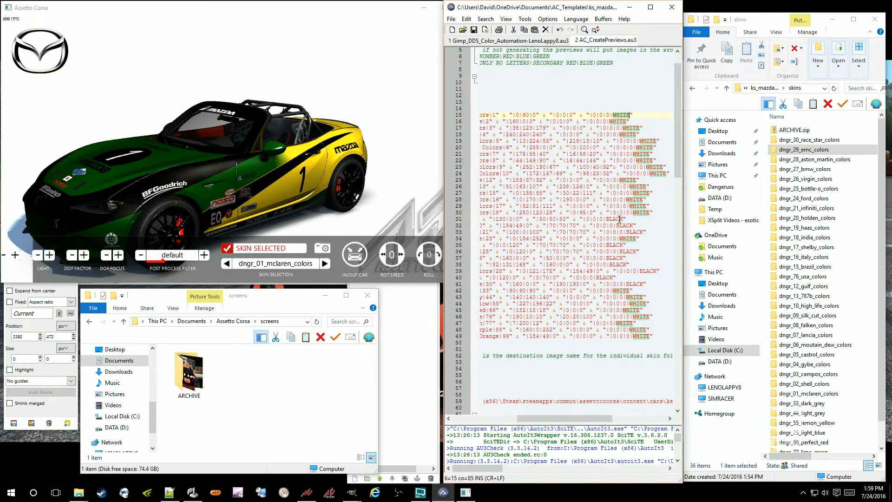
Step: Compare the skin array order in Gimp_DDS_Color_Automation-LenoLappy8.au3 with the list in AC_CreatePreviews.au3
click(529, 41)
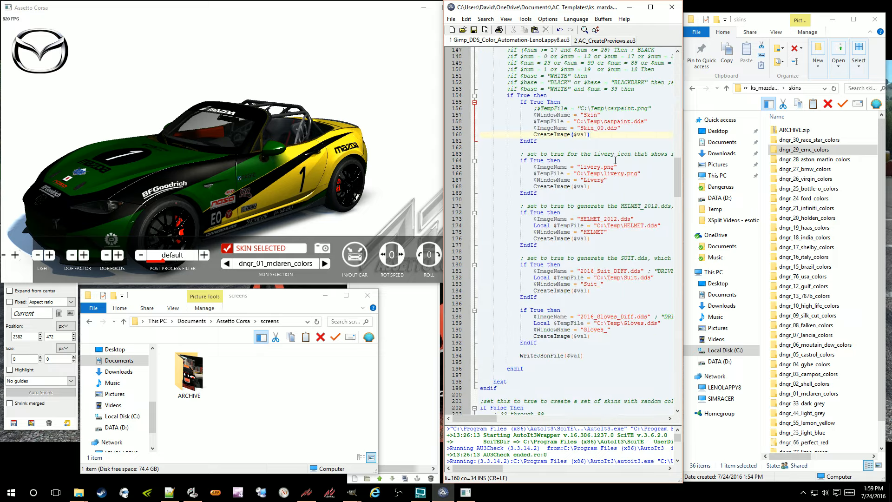
scroll(614, 160, up, 20)
scroll(615, 163, up, 8)
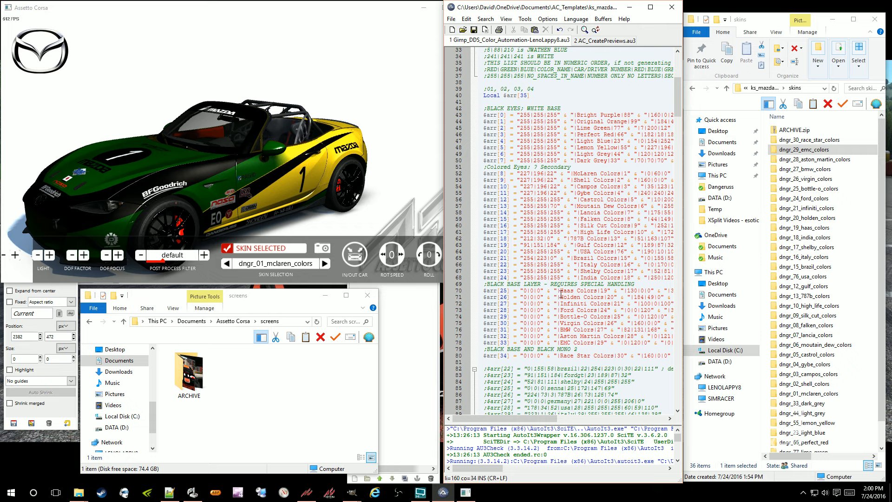
click(600, 41)
click(561, 96)
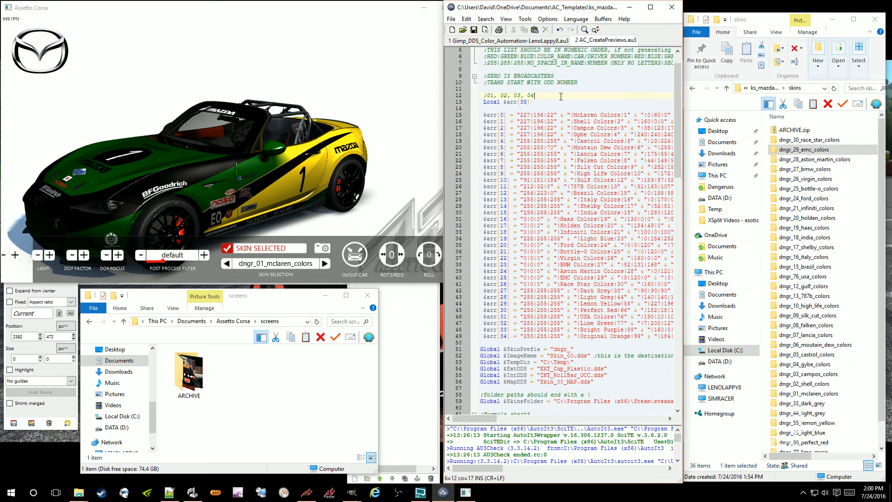
Step: Move the script editor window clear of the Assetto Corsa showroom window
drag(550, 7, 584, 18)
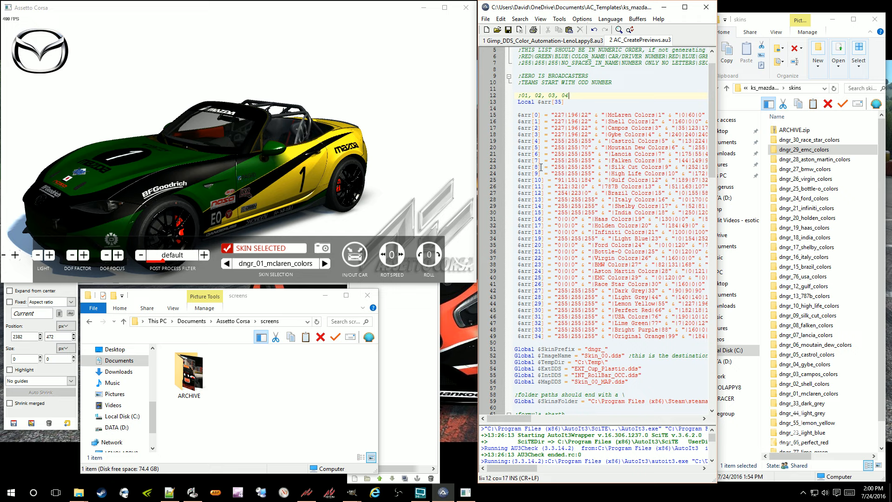
key(Down)
key(Down)
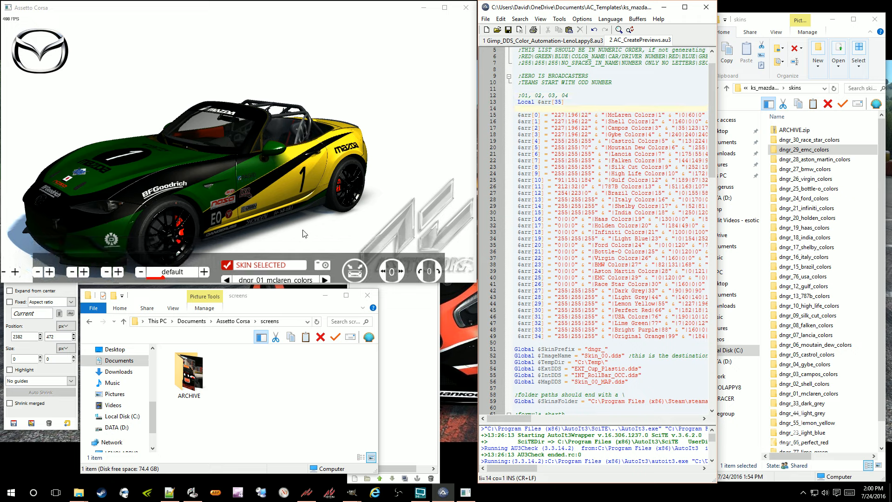
Step: Check the showroom's skin selection controls with dngr_01_mclaren_colors loaded, and run the AC_CreatePreviews.au3 script
click(325, 261)
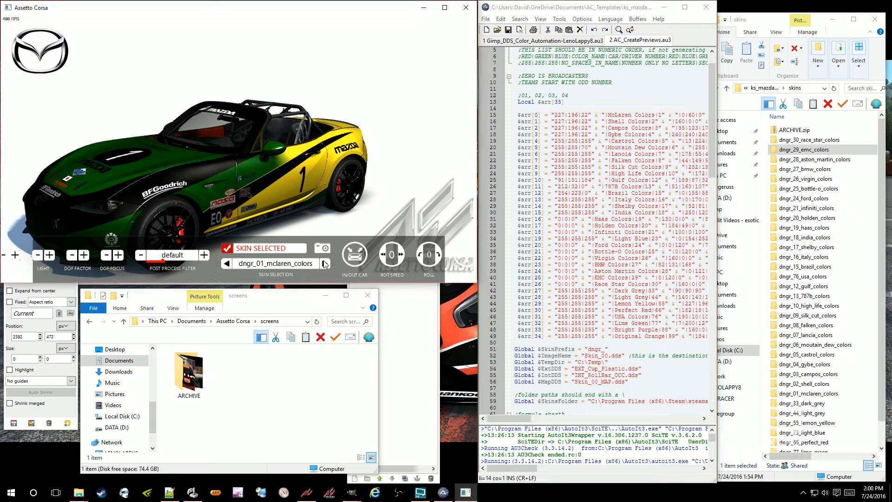
click(225, 263)
click(226, 248)
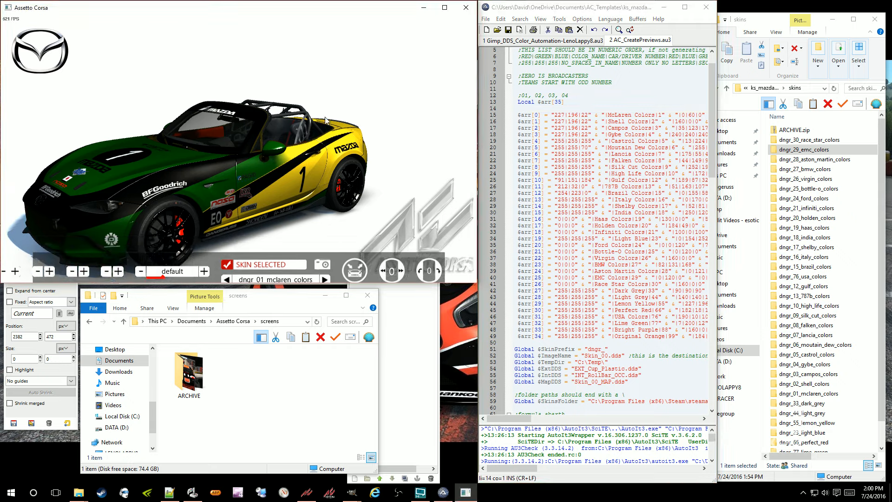
click(583, 101)
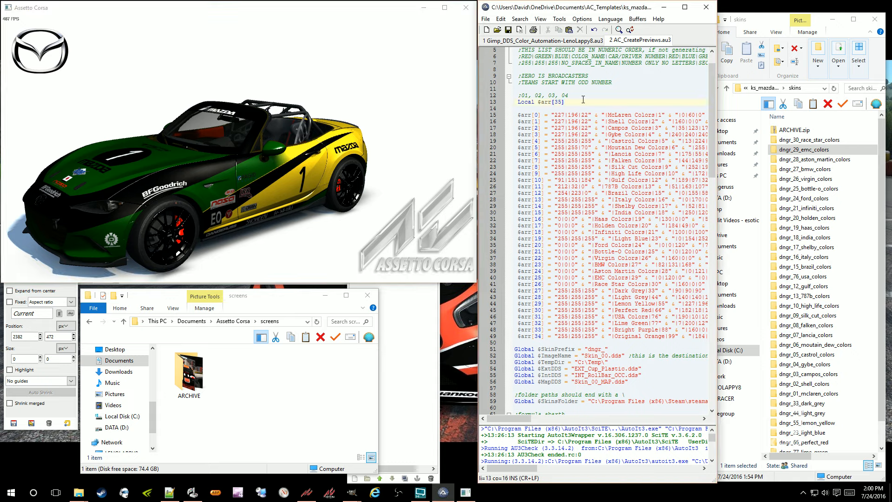
key(F5)
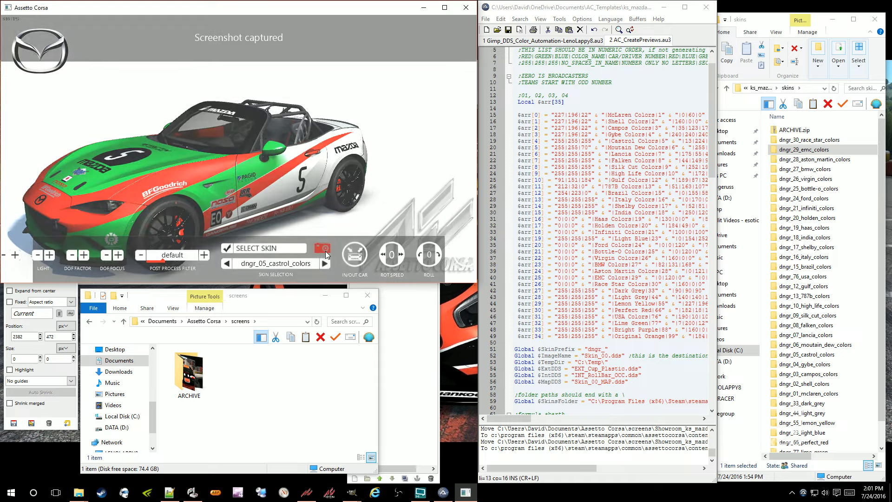
Step: Capture a showroom preview screenshot of each skin in turn from dngr_06_moutain_dew_colors to dngr_10_high_life_colors
click(330, 265)
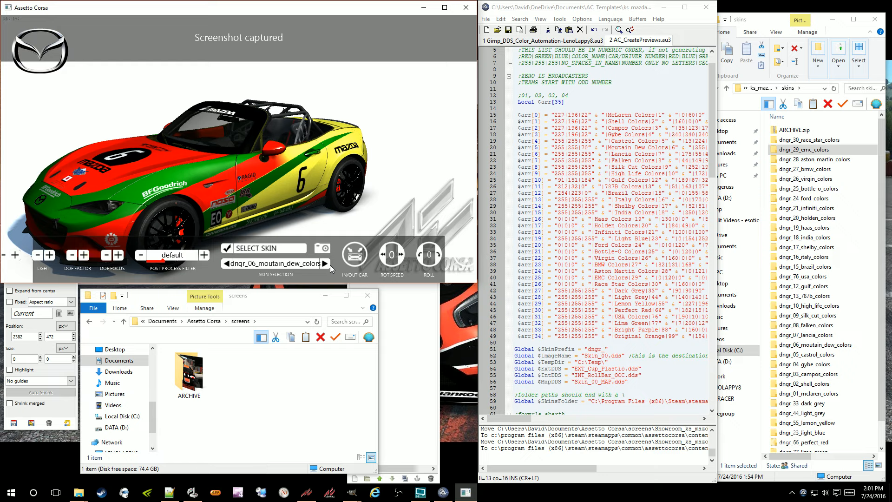
click(325, 251)
click(330, 265)
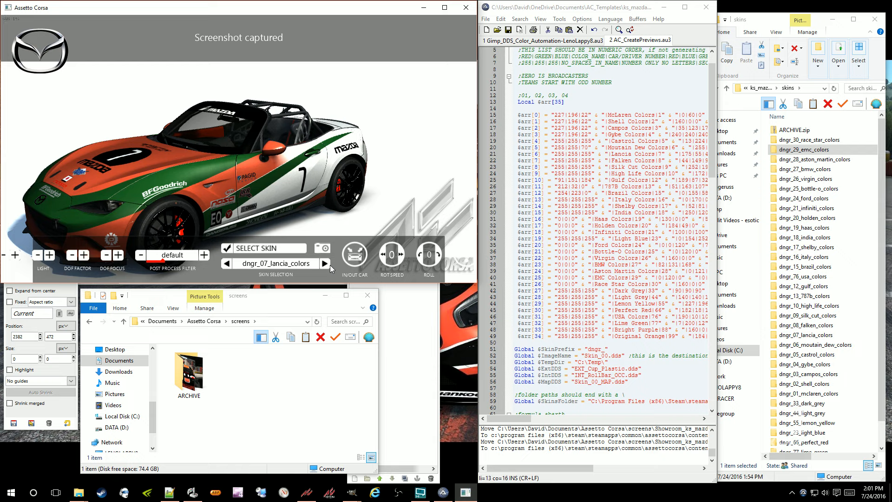
click(326, 251)
click(324, 263)
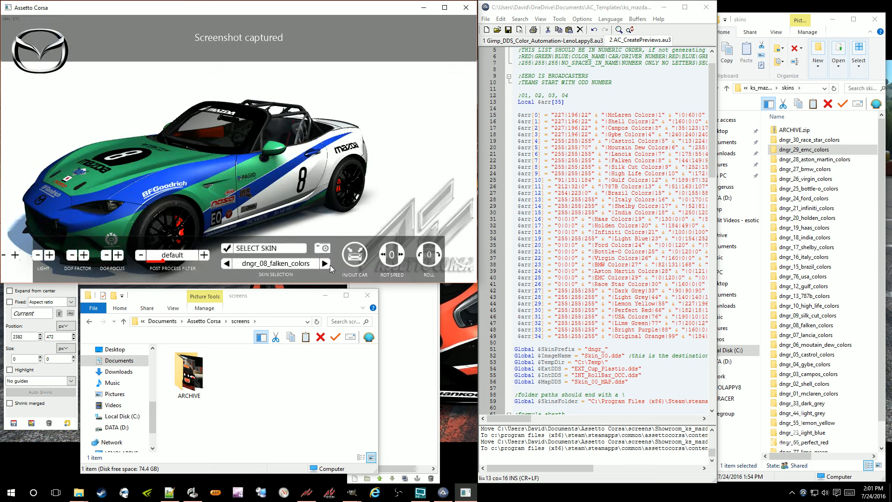
click(325, 251)
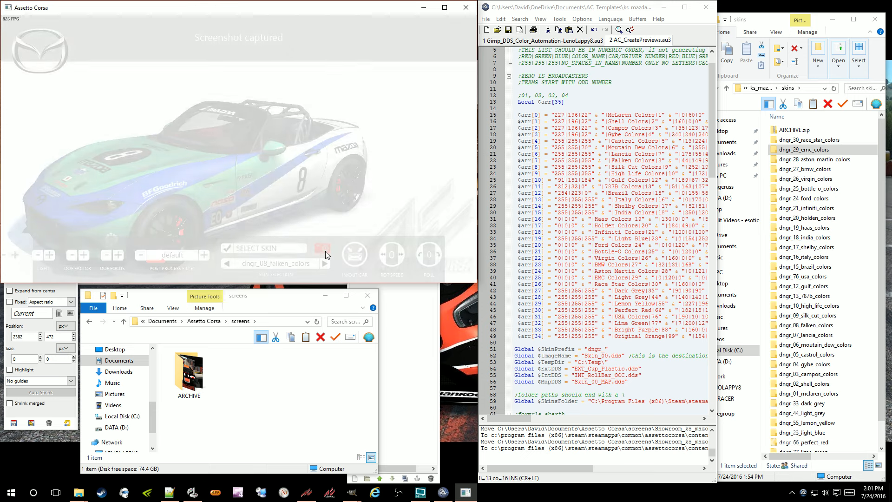
click(328, 263)
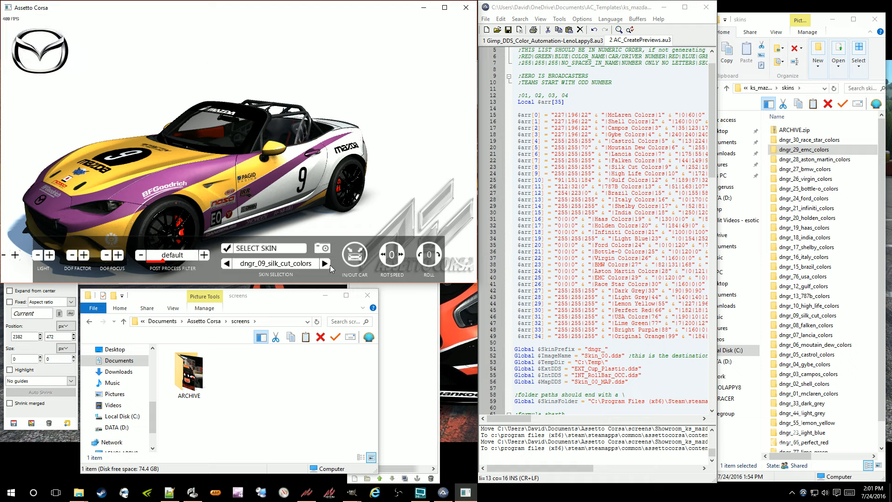
click(326, 251)
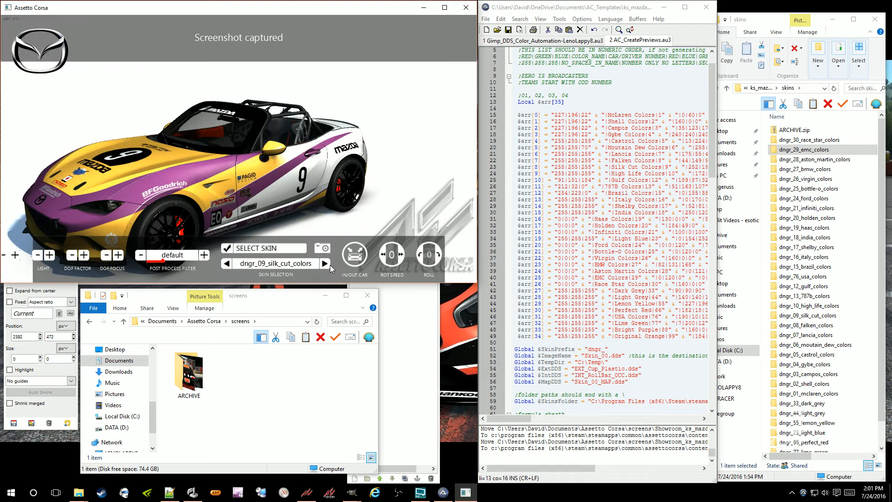
click(329, 264)
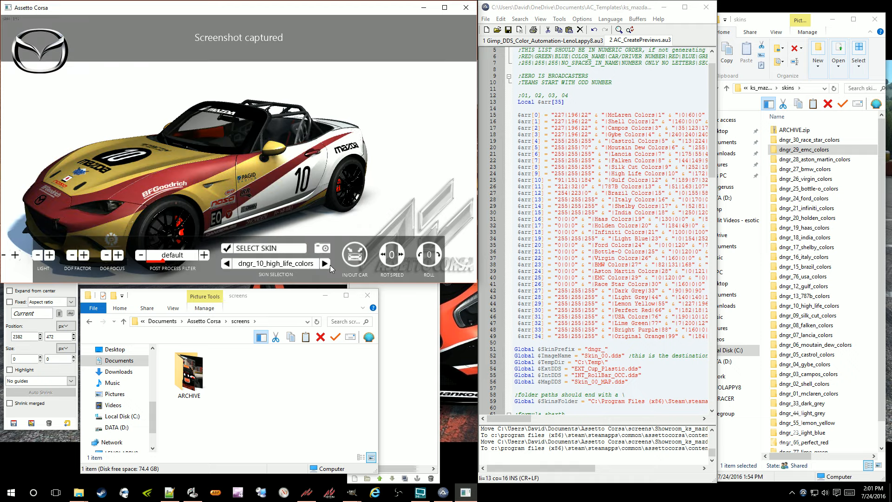
click(325, 251)
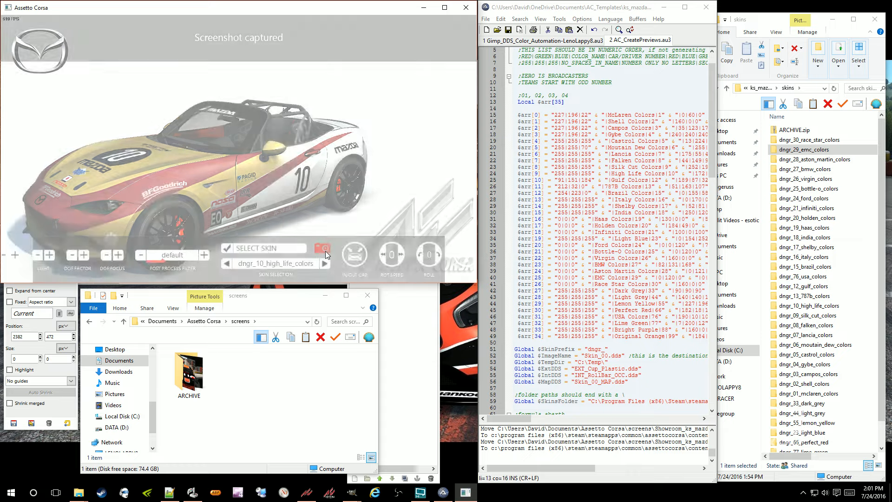
Step: Capture preview screenshots of the gulf, 787b, brazil, italy and shelby skins, from dngr_12_gulf_colors to dngr_17_shelby_colors
click(329, 264)
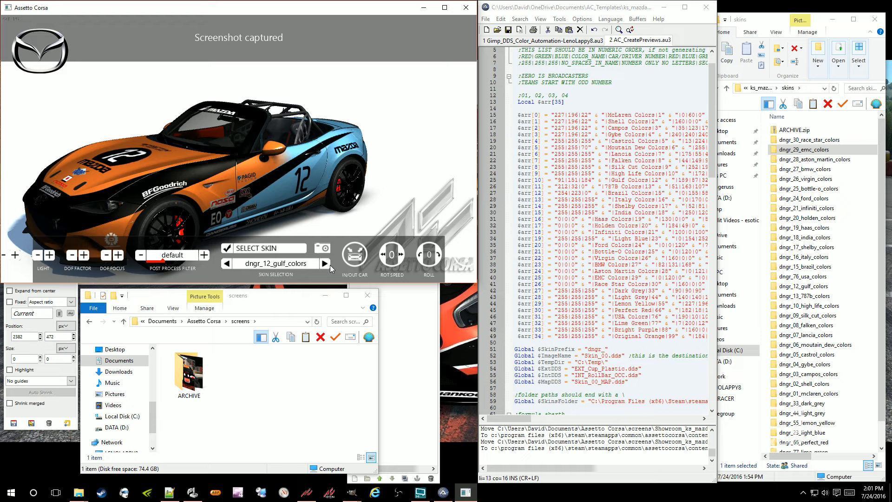
click(325, 251)
click(325, 263)
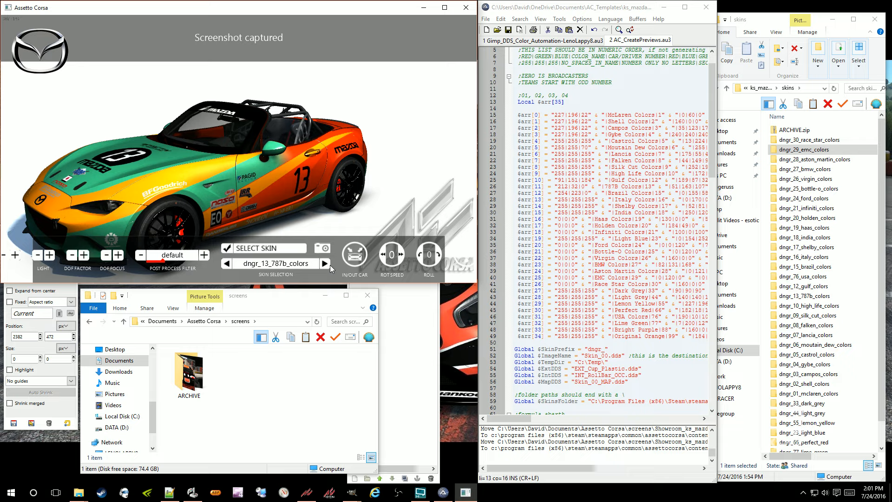
click(326, 251)
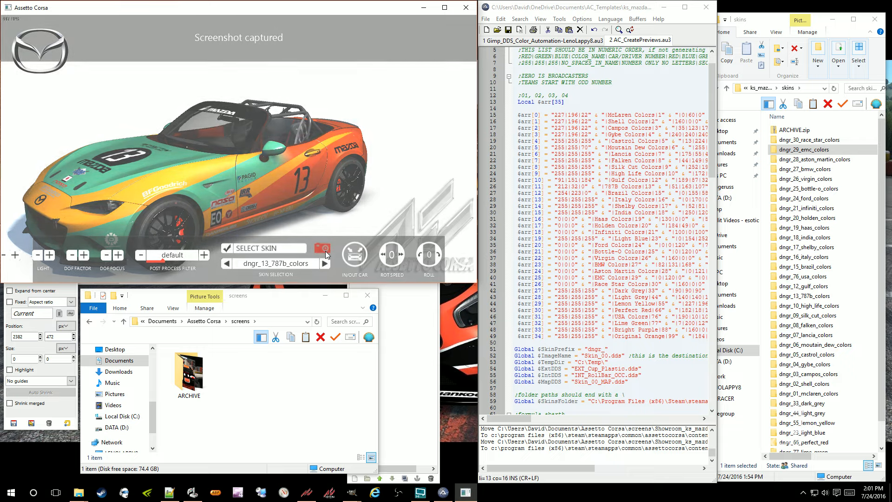
click(329, 263)
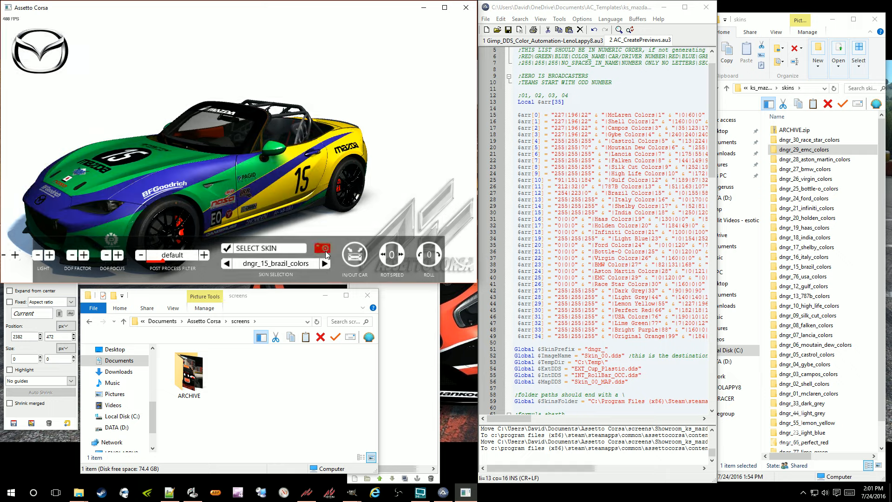
click(325, 251)
click(329, 265)
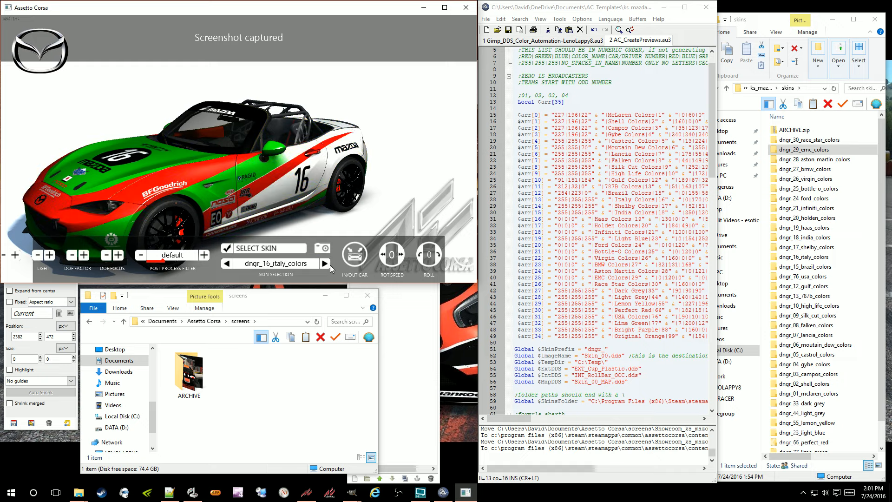
click(325, 251)
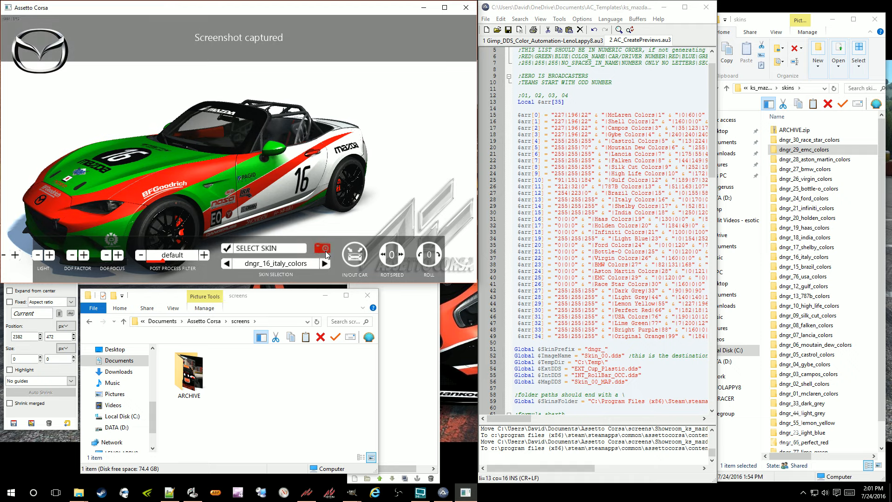
click(330, 265)
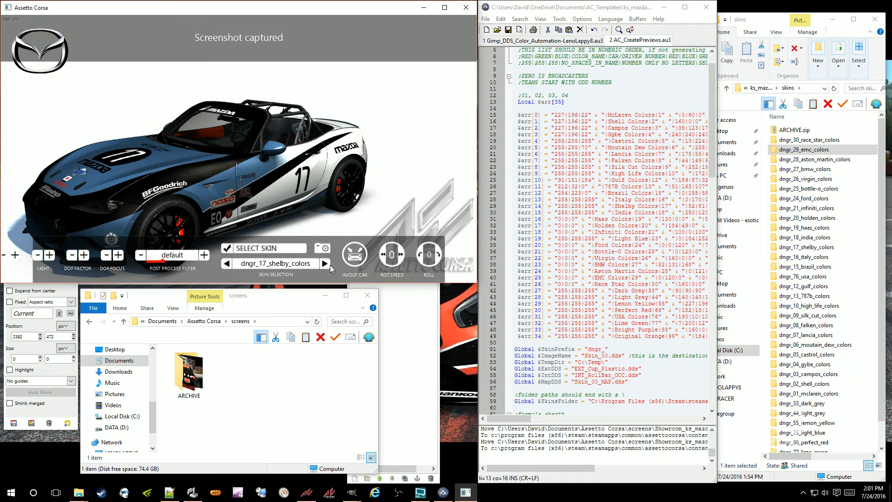
click(325, 251)
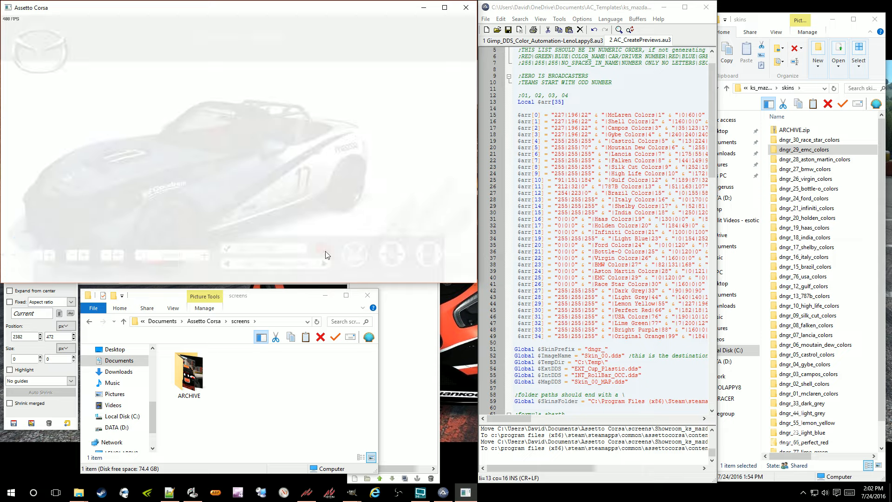
Step: Capture preview screenshots of the india, haas, holden and infiniti skins, from dngr_18_india_colors to dngr_21_infiniti_colors
click(326, 264)
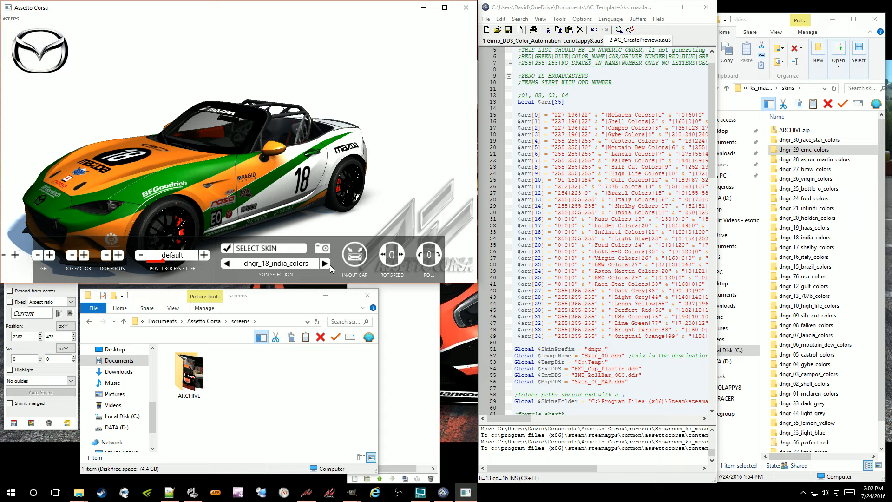
click(325, 251)
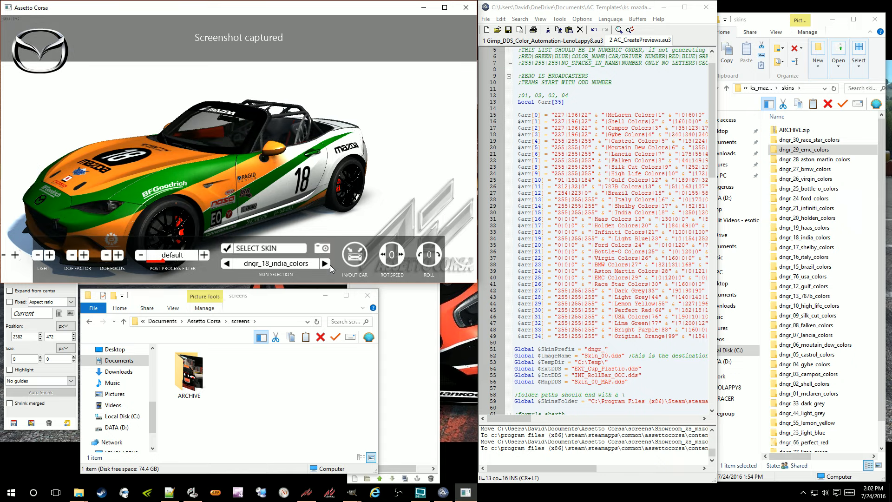
click(328, 264)
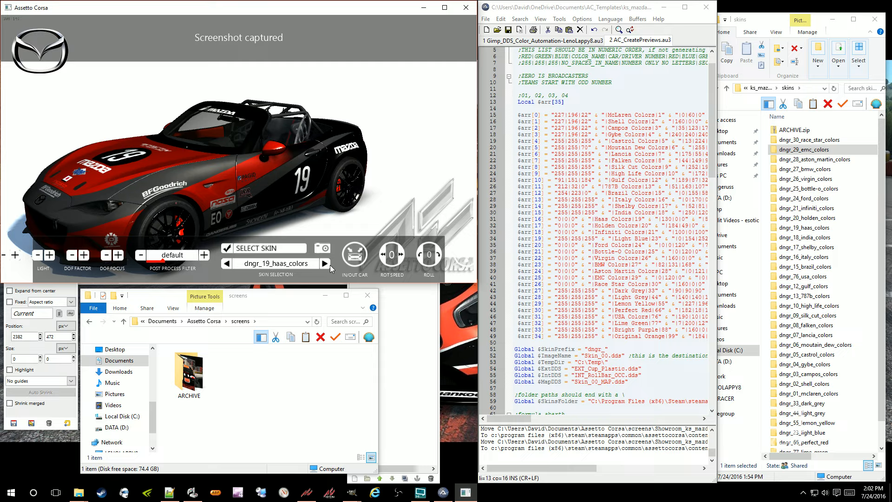
click(325, 251)
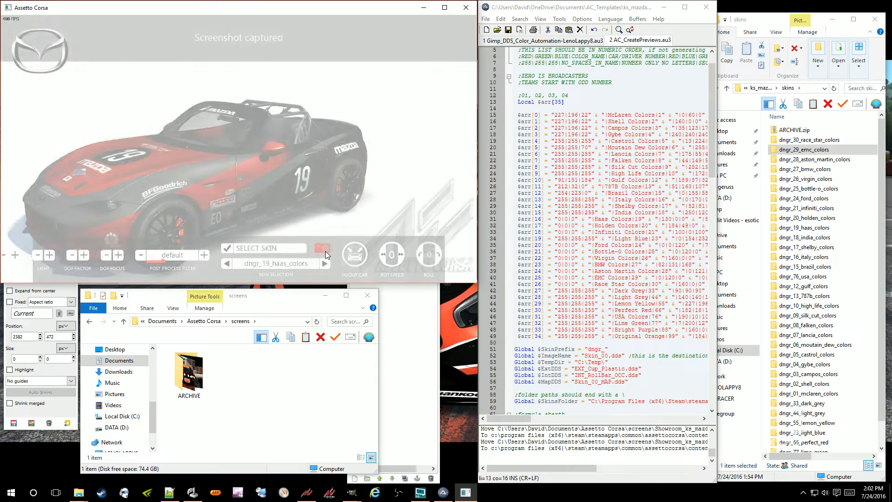
click(330, 265)
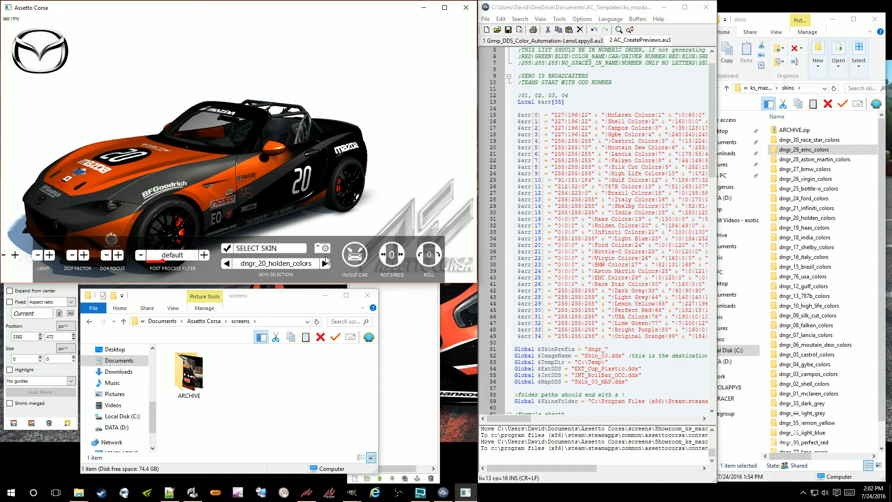
click(326, 251)
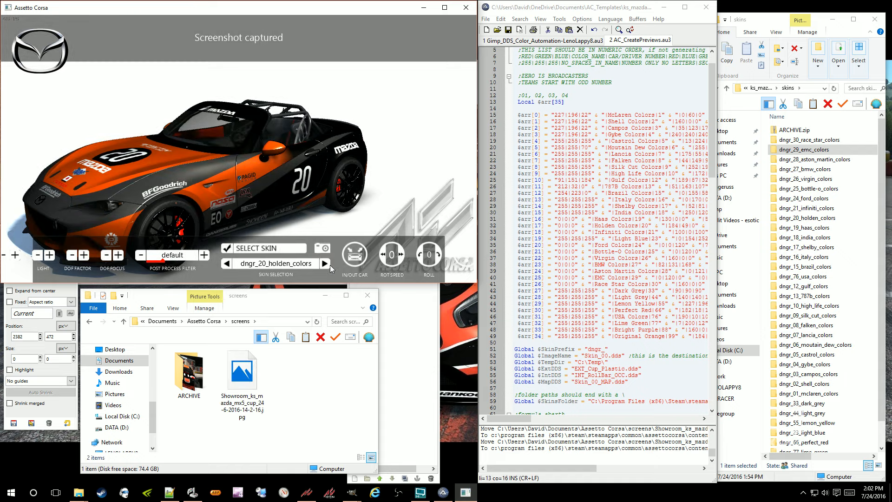
click(330, 264)
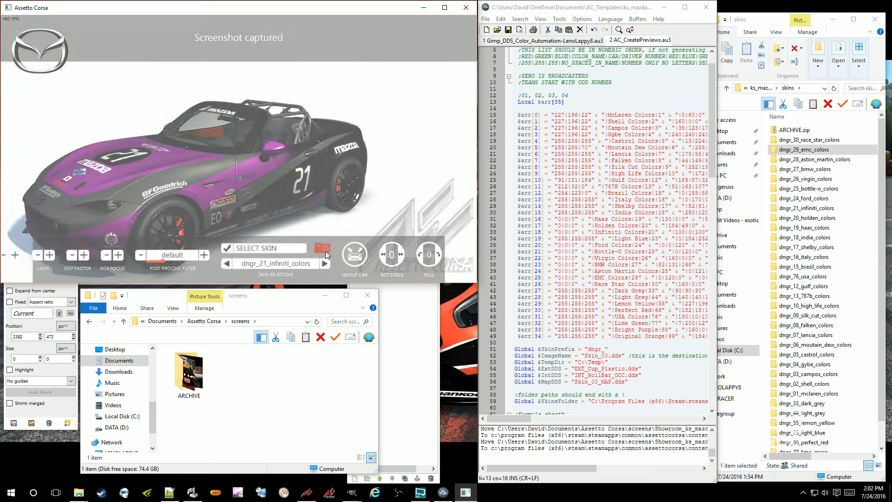
Step: Load and capture a preview screenshot of dngr_23_light_blue, dngr_24_ford_colors and dngr_25_bottle-o_colors
click(327, 263)
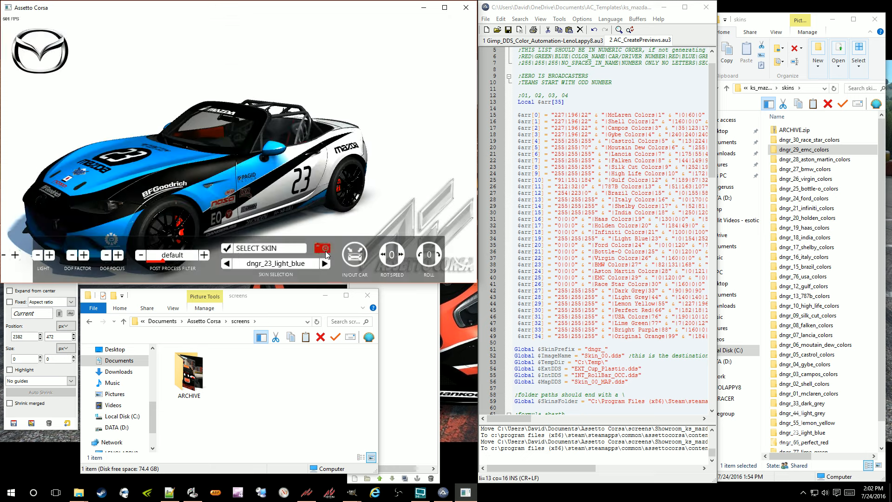
click(325, 251)
click(330, 265)
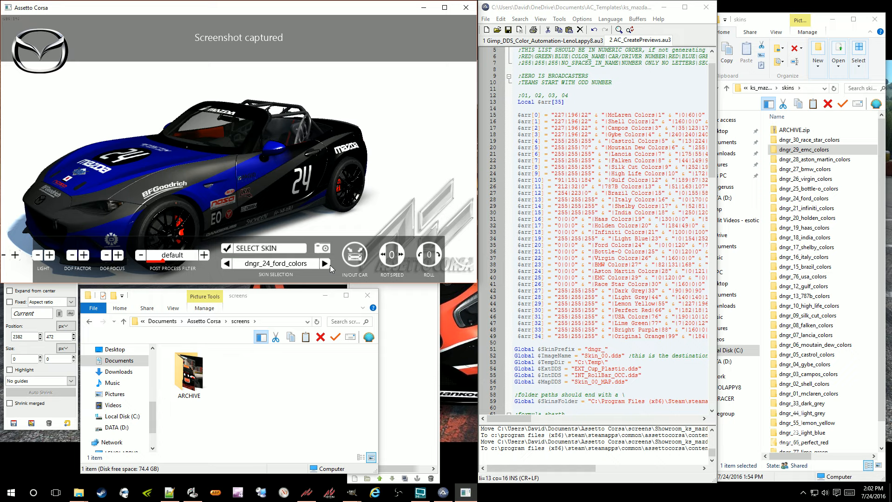
click(325, 251)
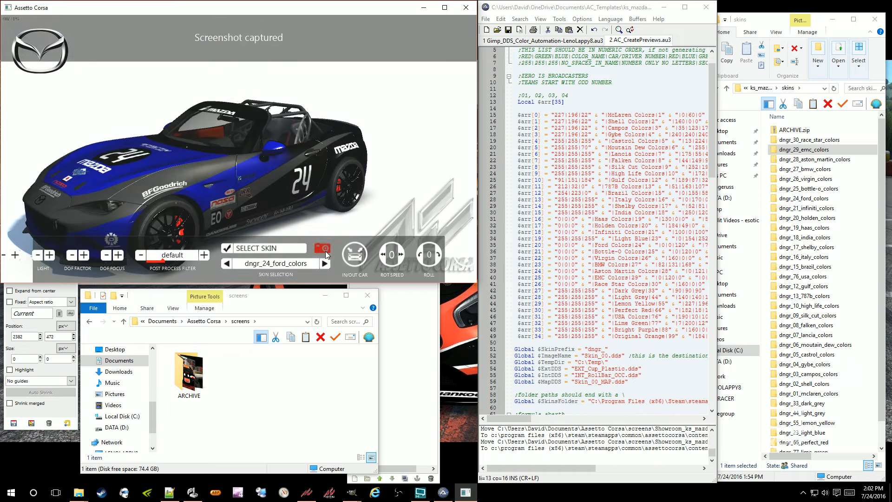
click(330, 265)
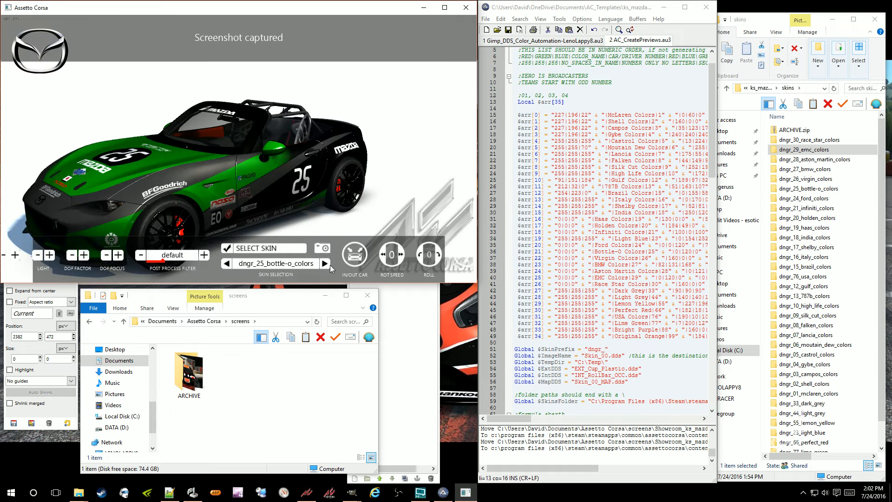
click(326, 251)
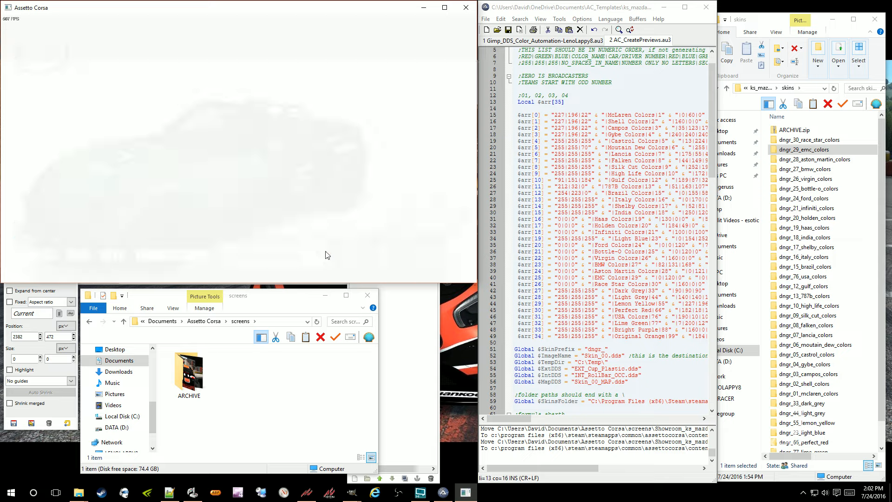
Step: Capture preview screenshots of dngr_26_virgin_colors, dngr_27_bmw_colors and dngr_28_aston_martin_colors, and load dngr_29_emc_colors
click(325, 264)
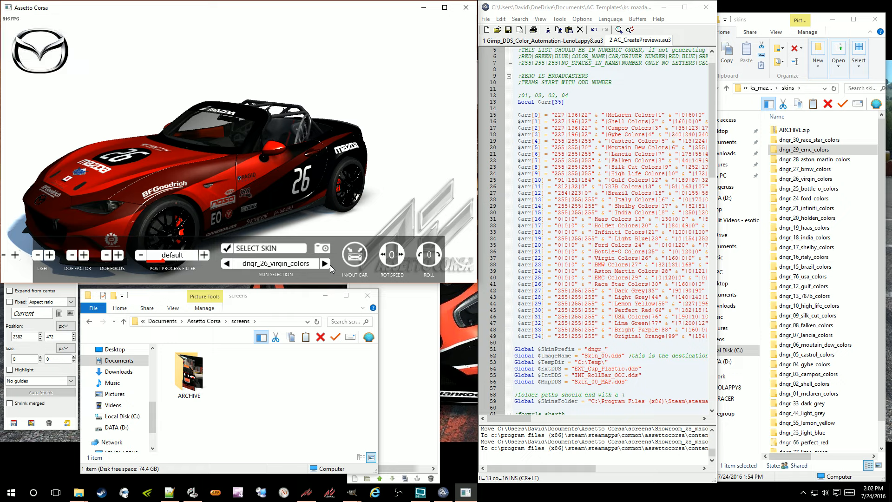
click(325, 251)
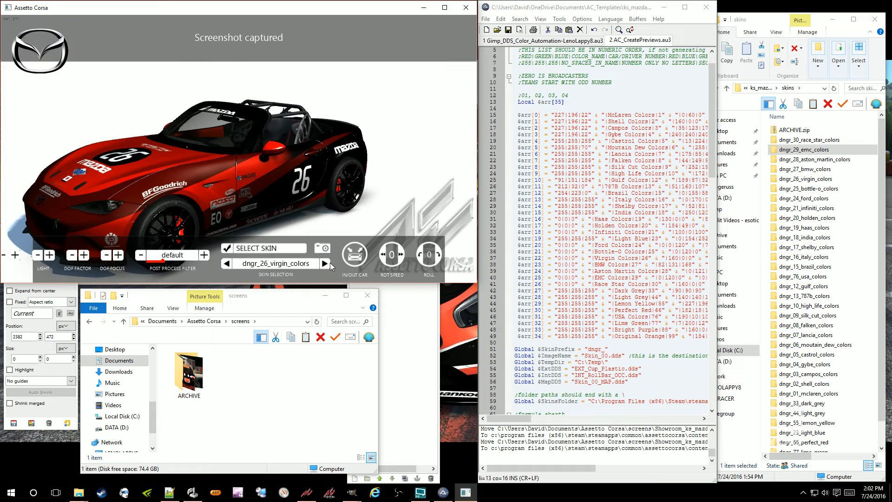
click(329, 264)
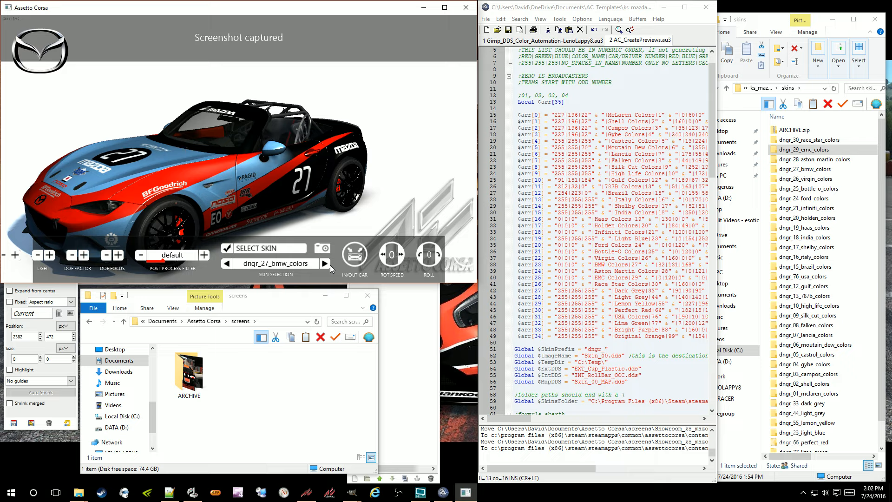
click(325, 250)
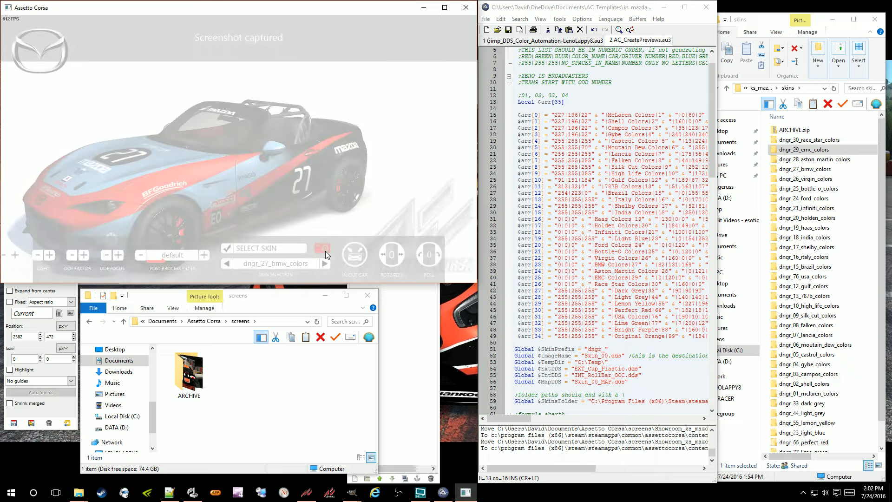
click(330, 265)
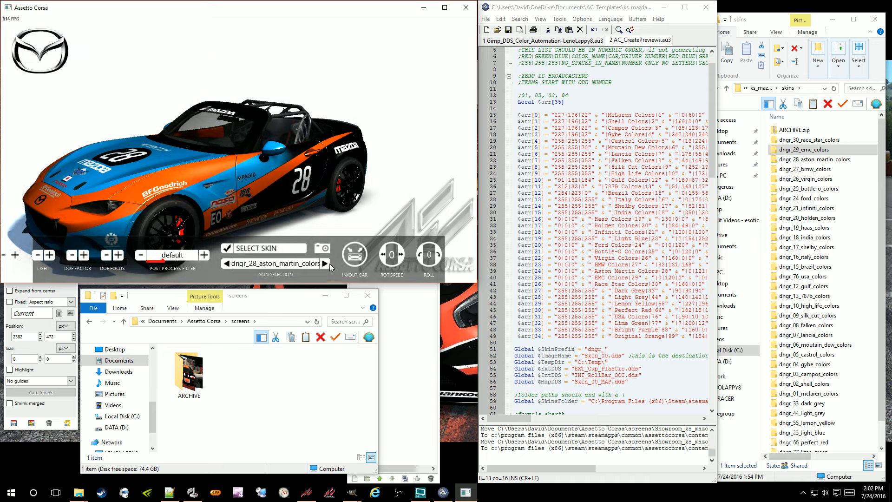
click(325, 251)
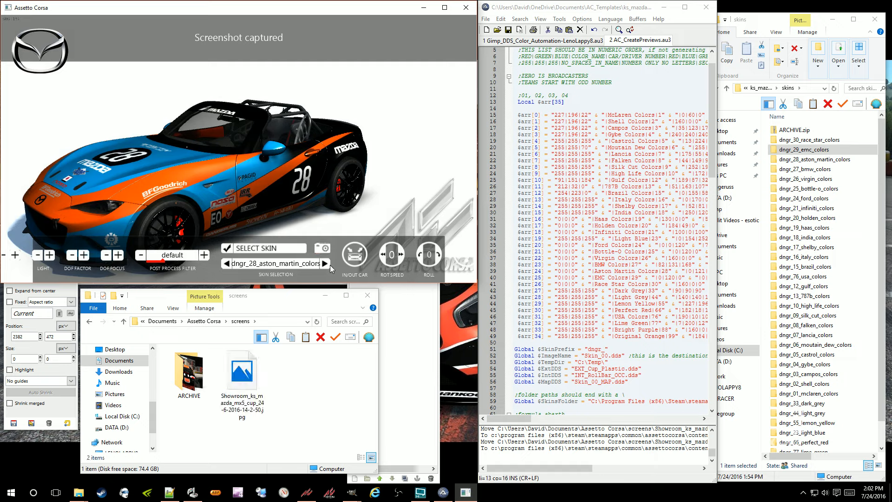
click(330, 265)
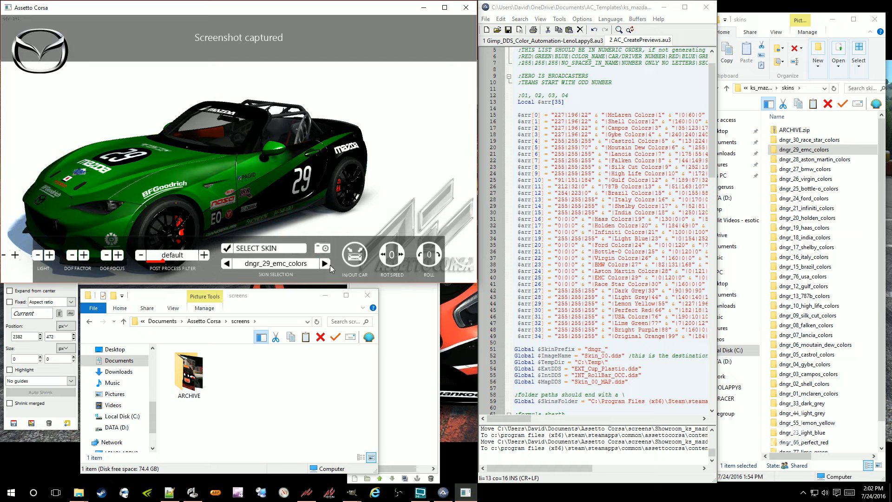
Step: Capture preview screenshots of dngr_29_emc_colors, dngr_30_race_star_colors and dngr_33_dark_grey, and load dngr_44_light_grey
click(326, 252)
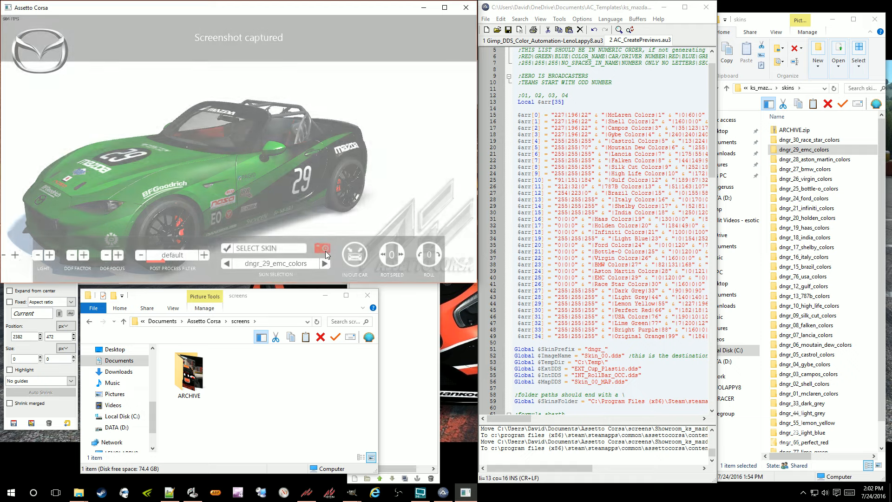
click(330, 265)
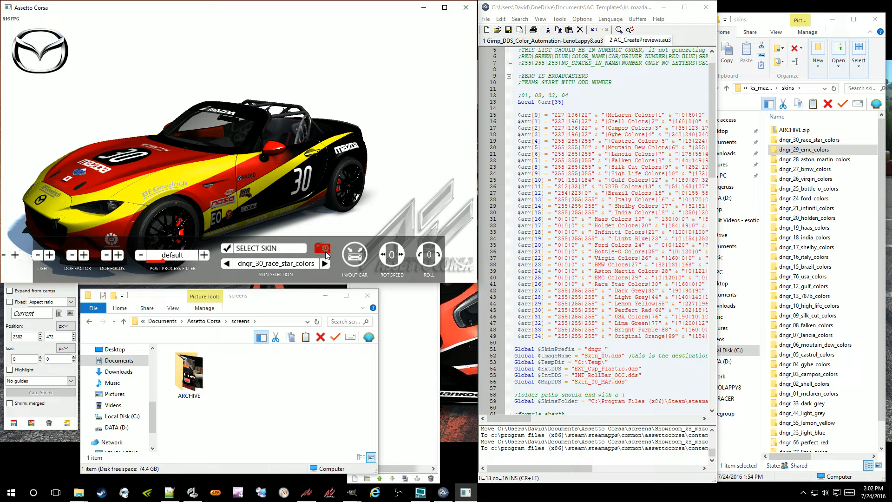
click(325, 251)
click(330, 265)
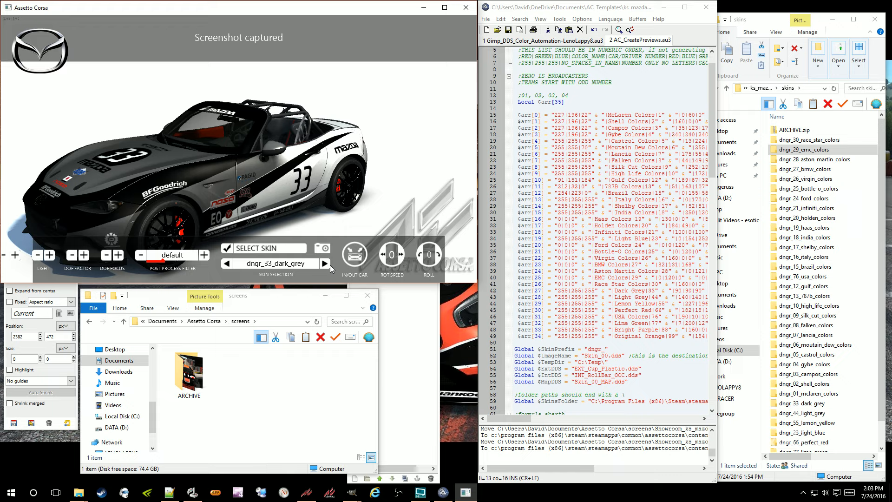
click(325, 251)
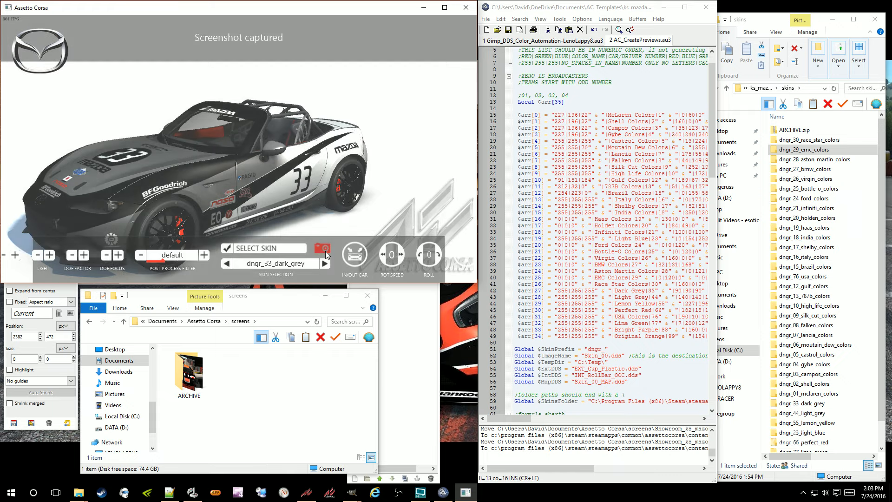
click(330, 265)
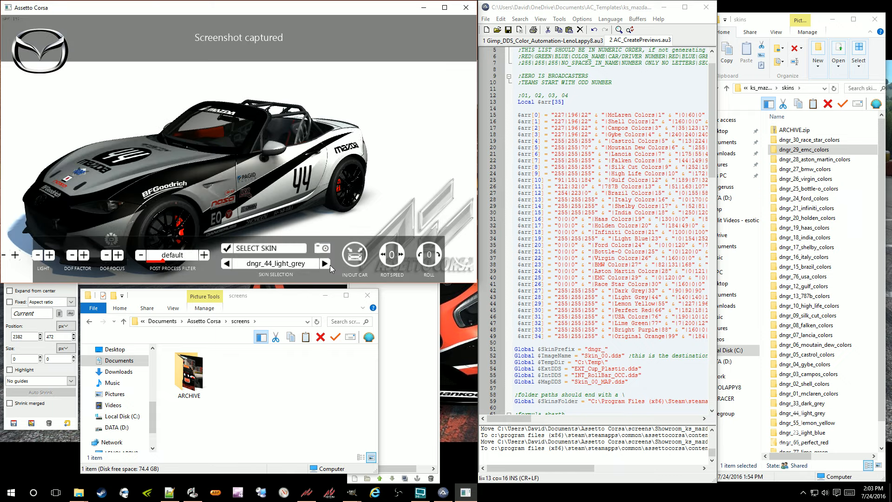
Step: Capture preview screenshots of dngr_44_light_grey, dngr_55_lemon_yellow and dngr_66_perfect_red, and load dngr_76_usa_colors
click(326, 251)
click(330, 265)
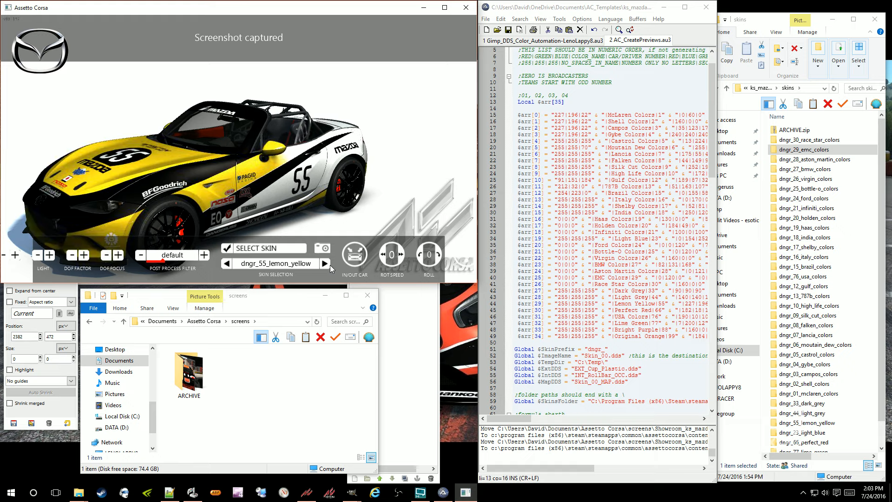
click(326, 251)
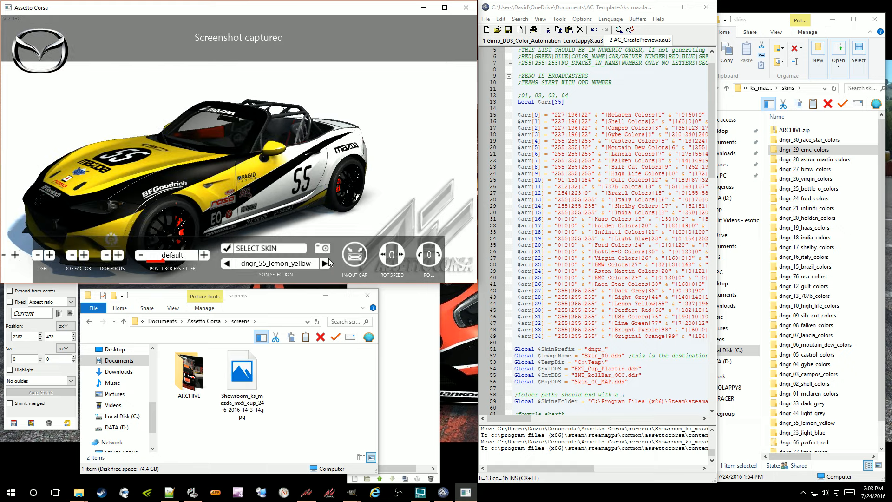
click(329, 264)
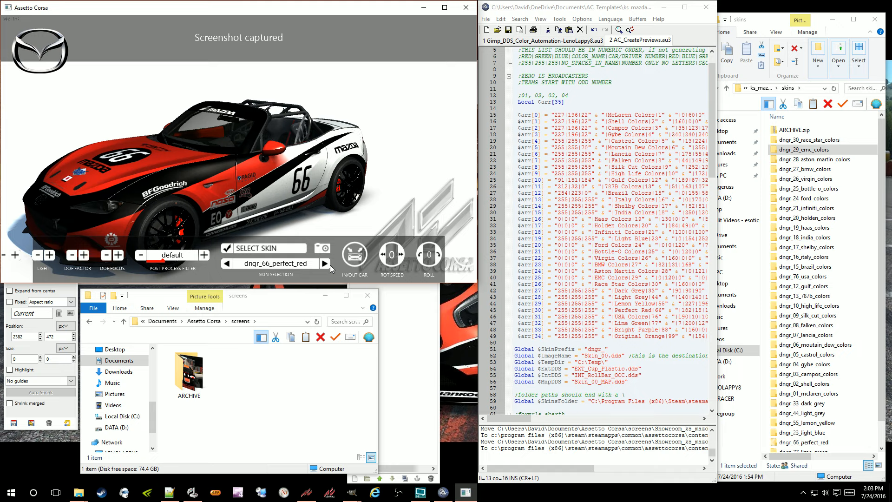
click(326, 251)
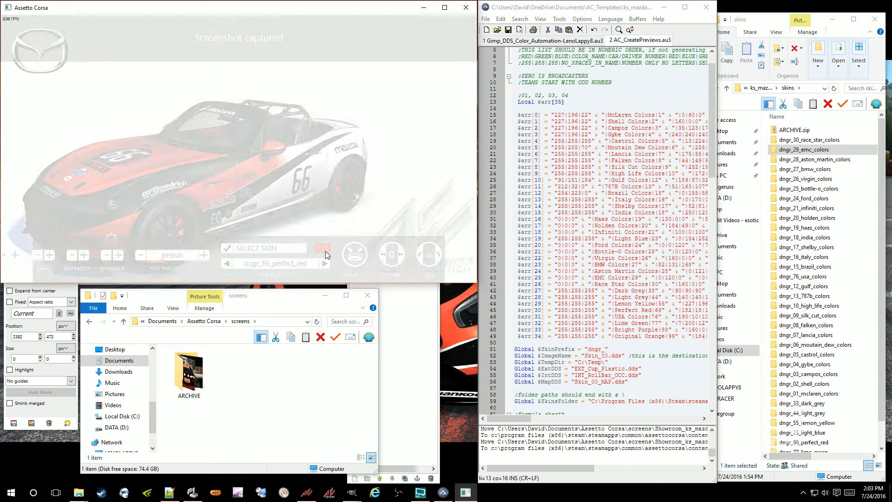
click(329, 263)
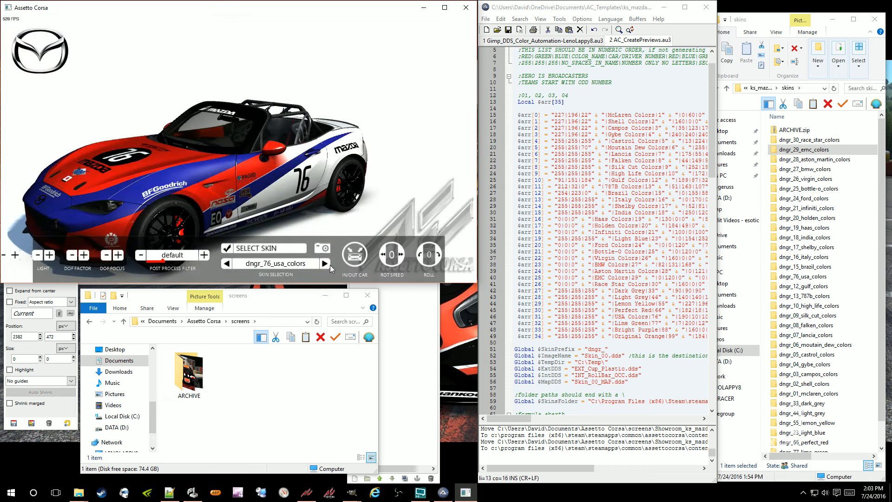
Step: Capture previews of dngr_76_usa_colors, dngr_77_lime_green, dngr_88_bright_purple and dngr_99_original_orange, and close the finished script's message and the showroom
click(325, 251)
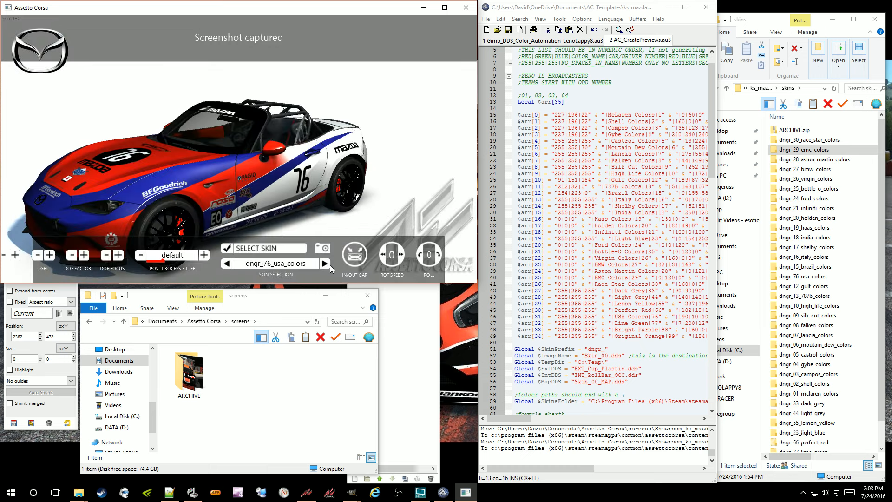
click(330, 265)
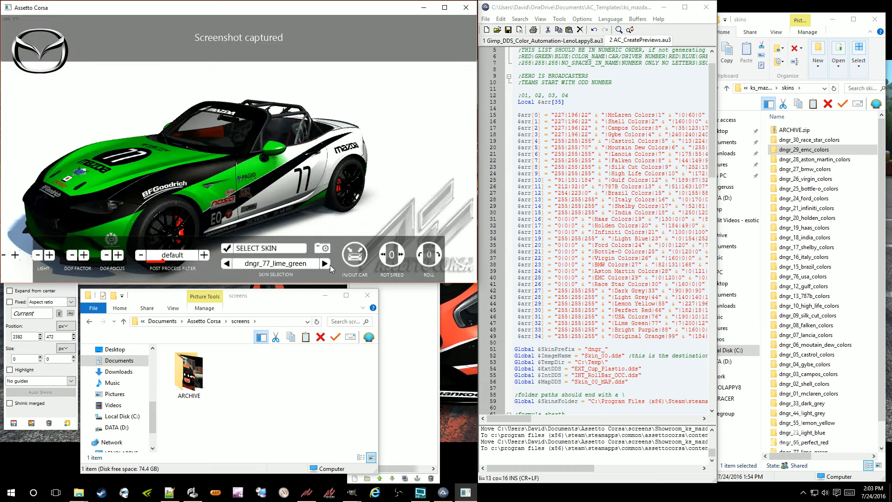
click(325, 251)
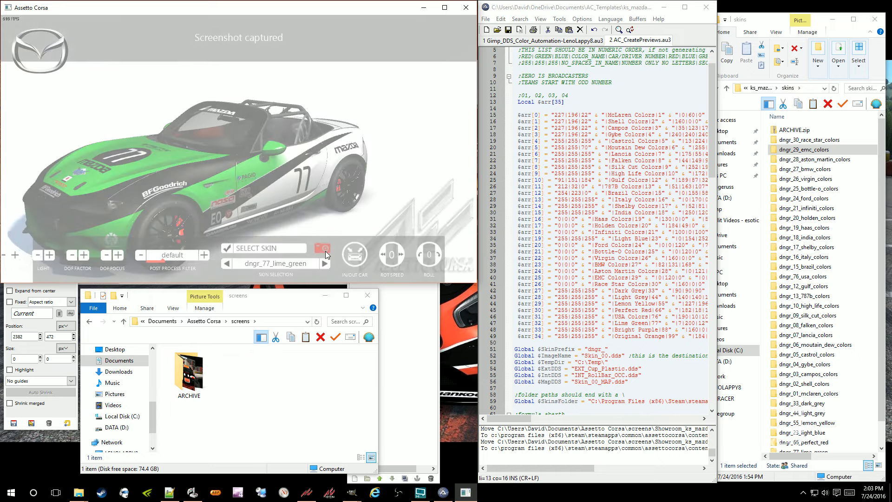
click(330, 264)
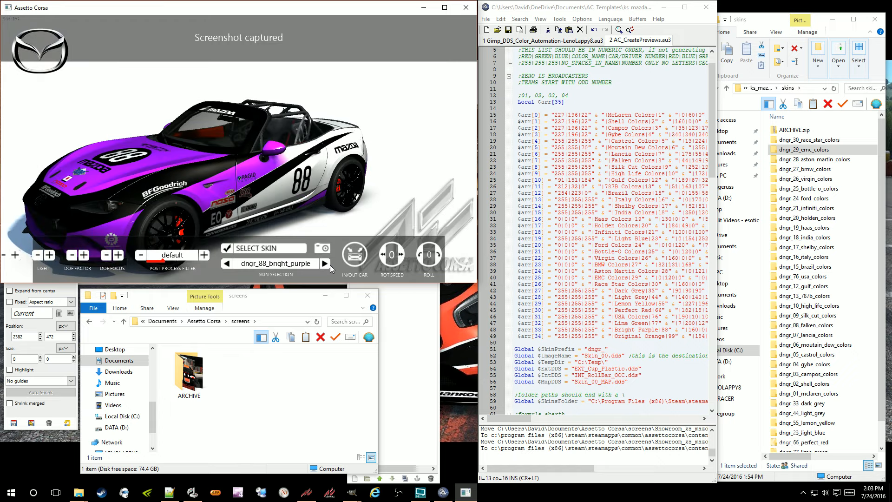
click(326, 251)
click(330, 265)
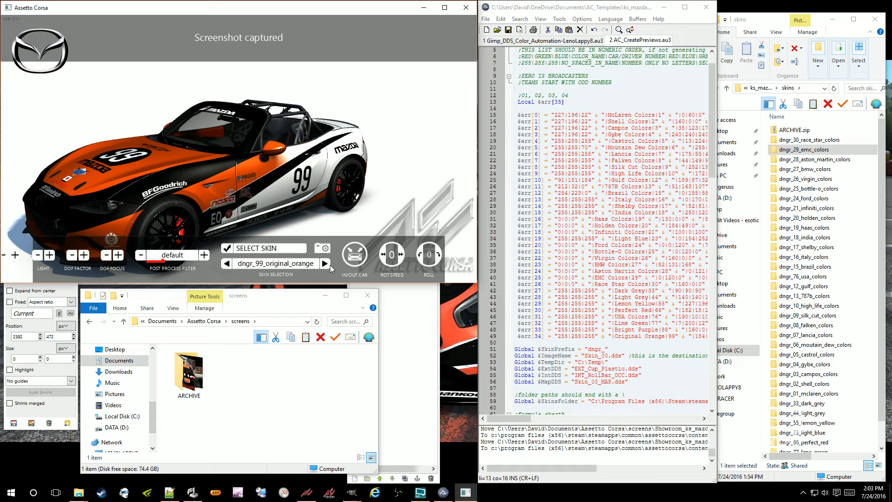
click(326, 251)
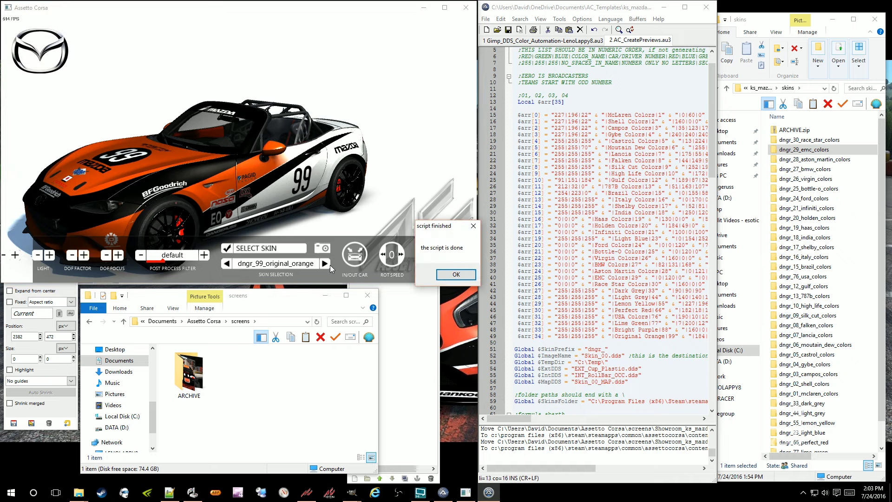
click(455, 274)
click(467, 7)
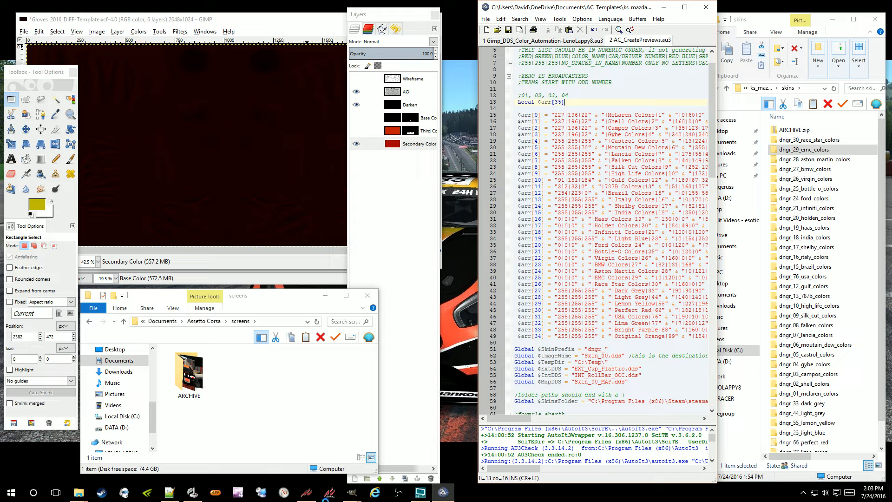
Step: Switch to the Assetto Corsa Launcher and clear the car preview cache in the General options
click(307, 492)
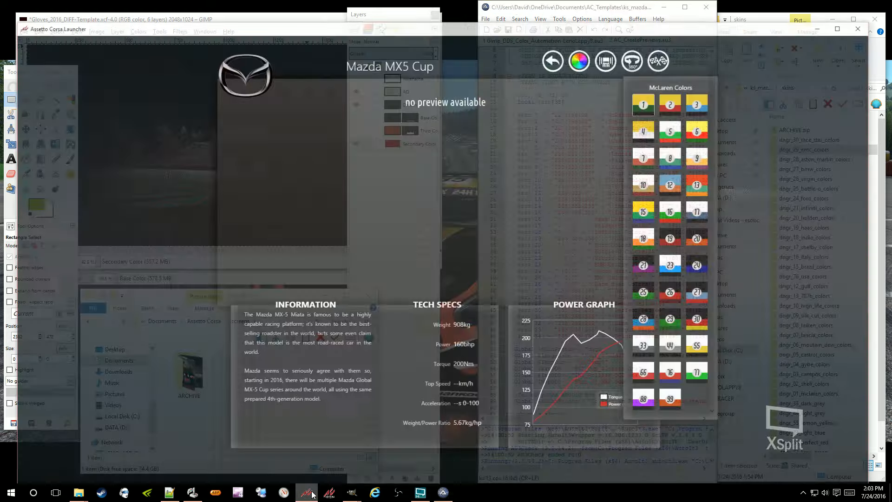
click(561, 38)
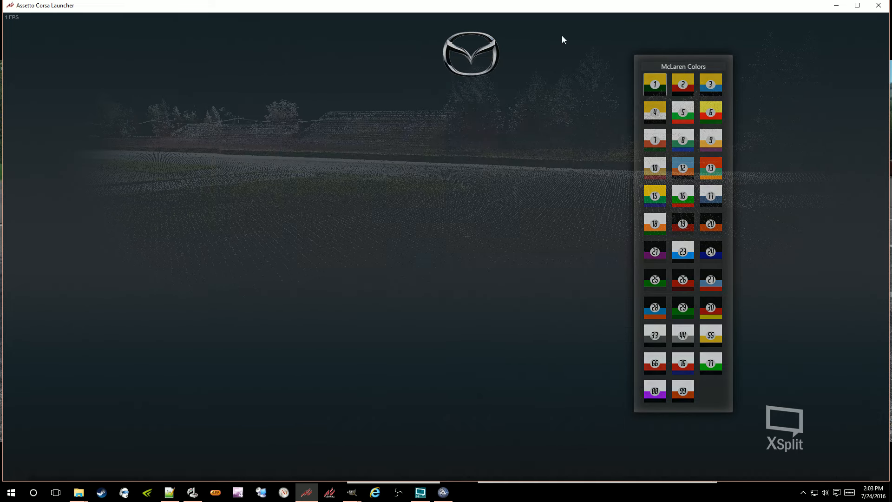
click(246, 277)
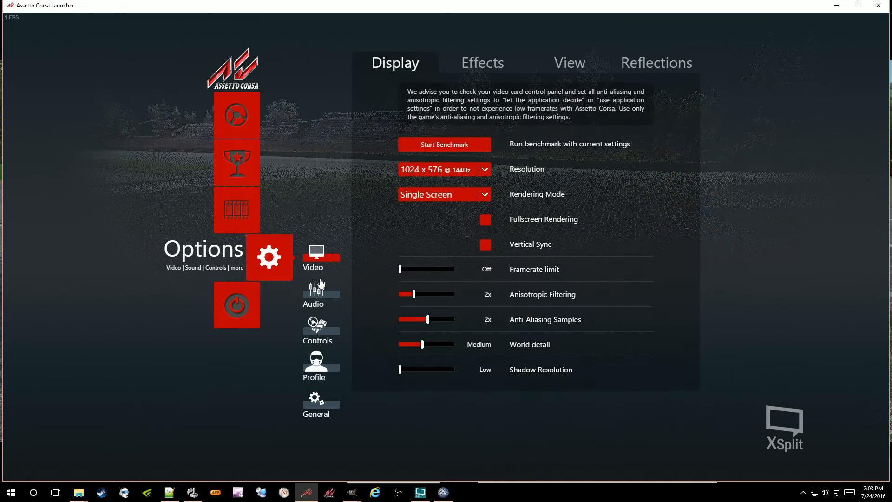
click(315, 397)
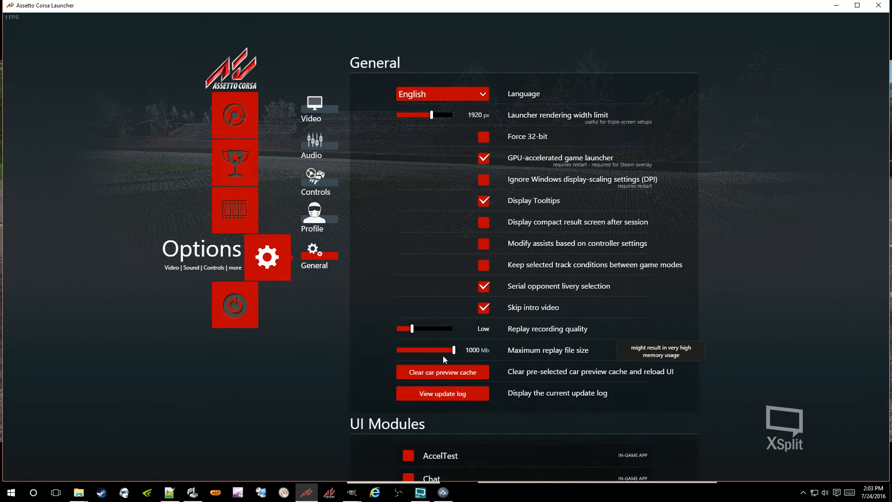
click(442, 375)
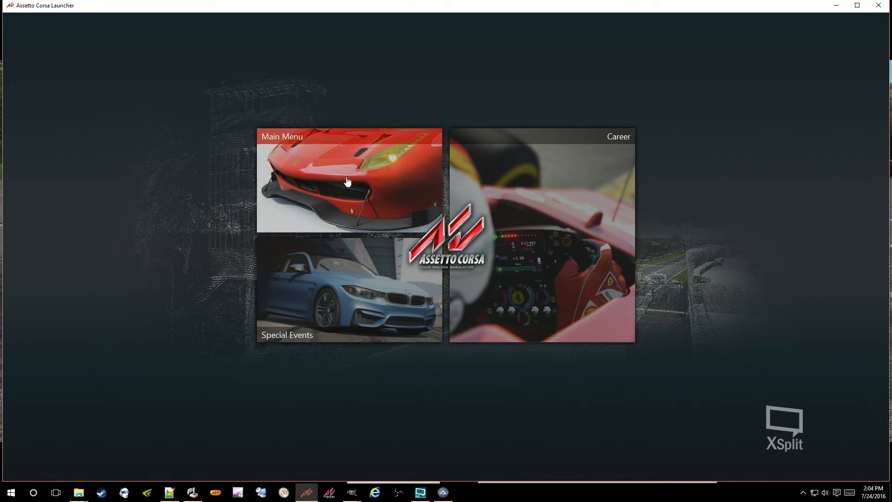
Step: Return to the main menu and open the Mazda MX5 Cup's skin selection from the Quick Race setup
click(349, 183)
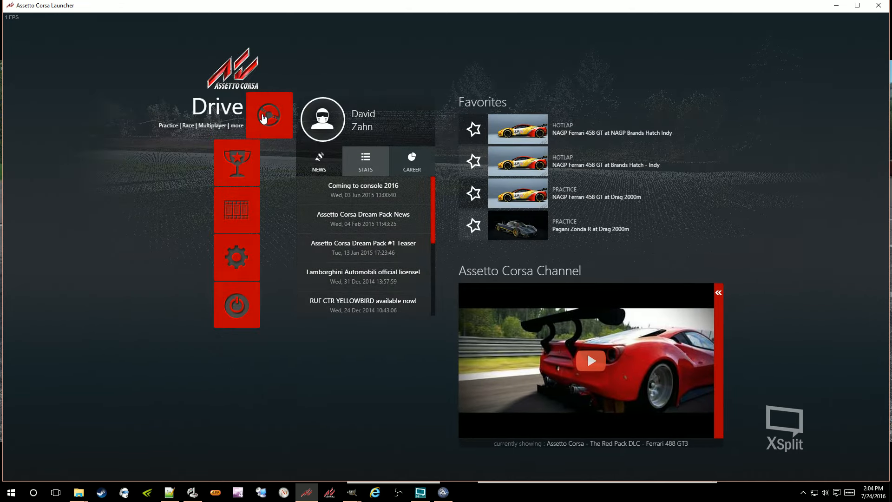
click(264, 118)
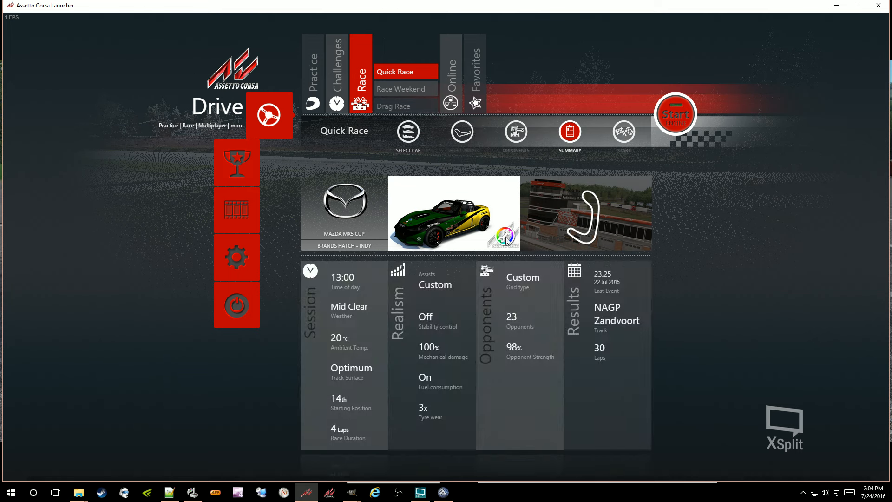
click(506, 237)
click(586, 43)
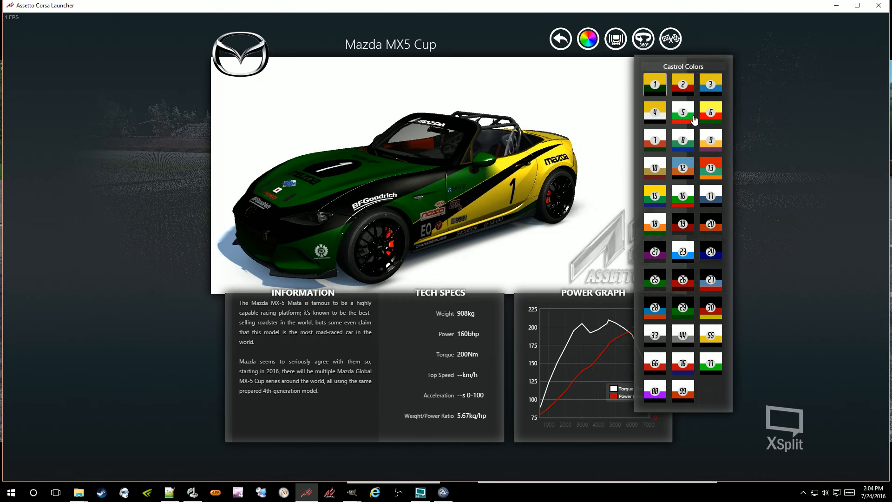
Step: Check the new preview images of Mazda MX5 Cup skins 5, 12, 23, 21, 30, 44, 33 and 99
click(686, 115)
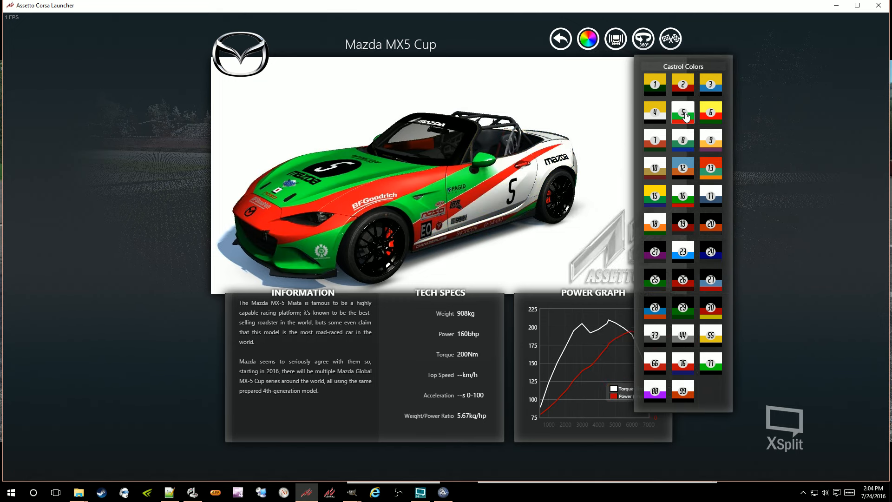
click(681, 172)
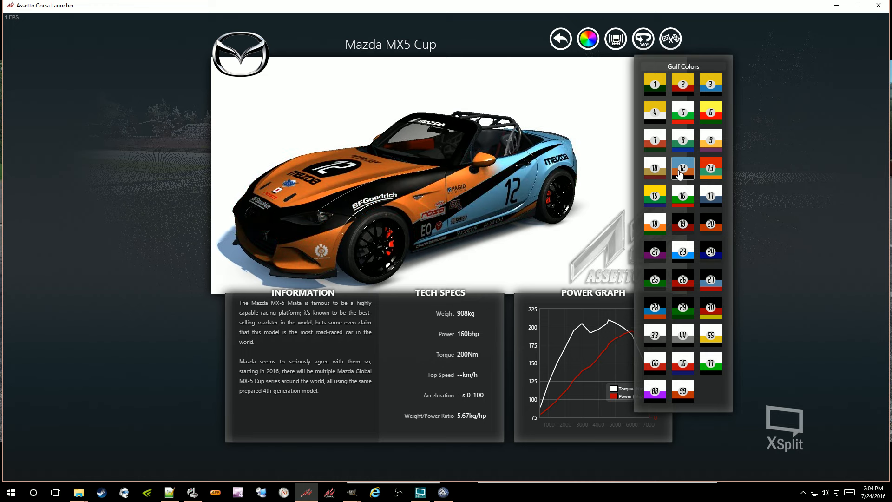
click(682, 255)
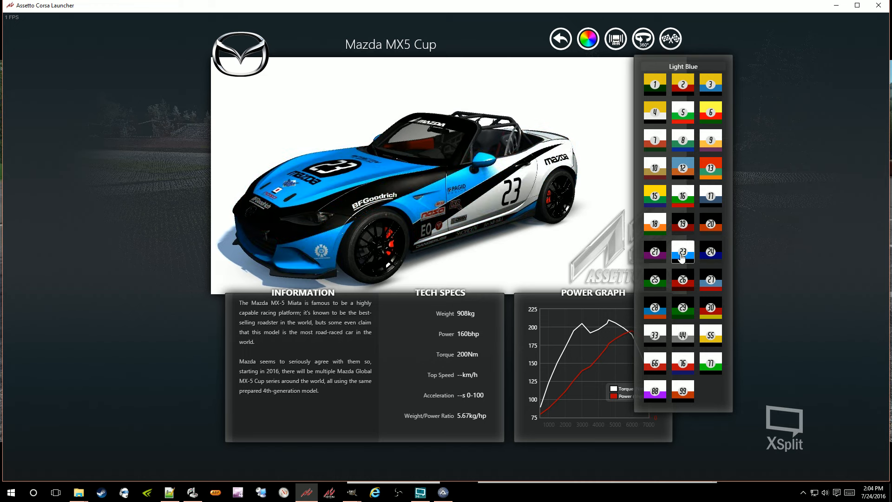
click(651, 259)
click(713, 320)
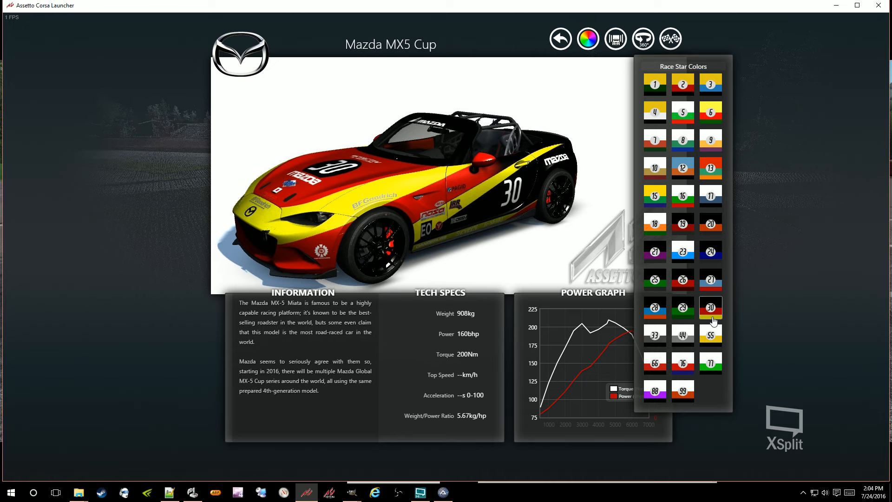
click(679, 340)
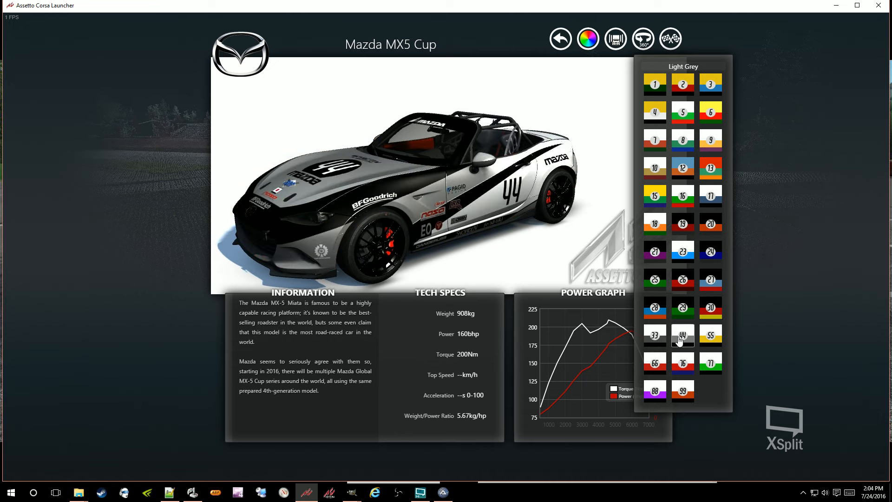
click(656, 335)
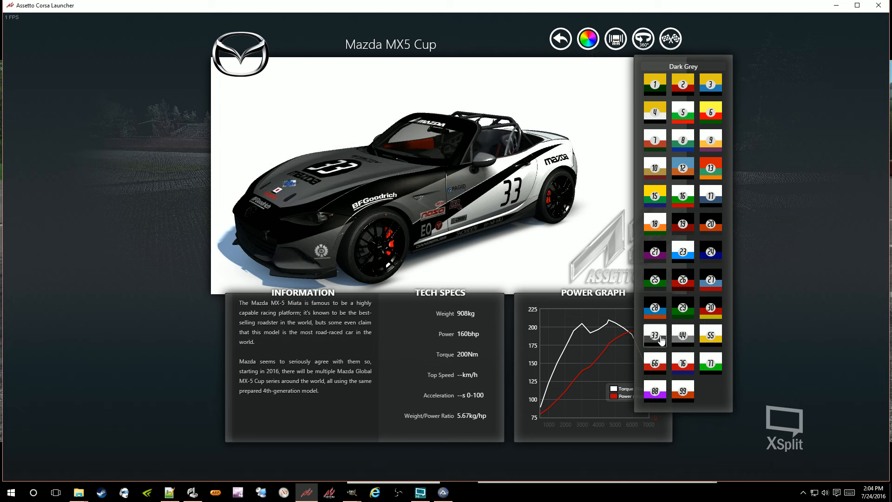
click(682, 391)
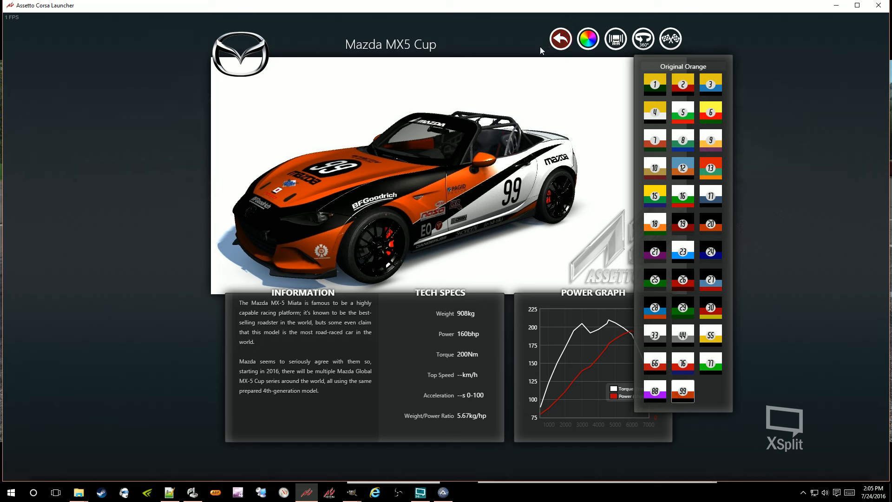
Step: Leave and reopen the Mazda MX5 Cup page, and check the previews of skins 27 and 24
click(561, 43)
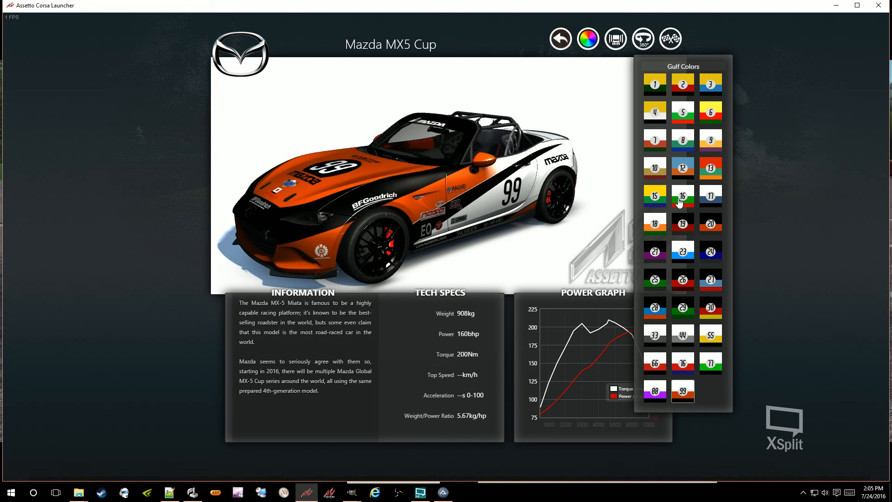
click(711, 286)
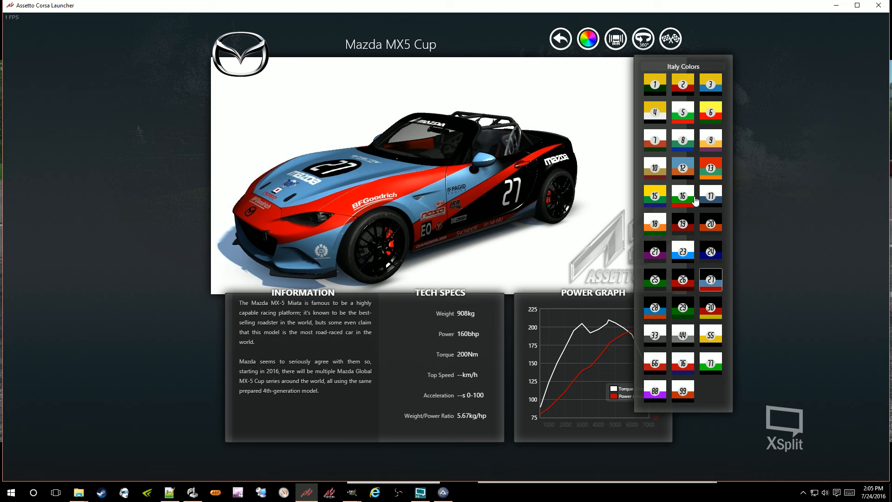
click(709, 258)
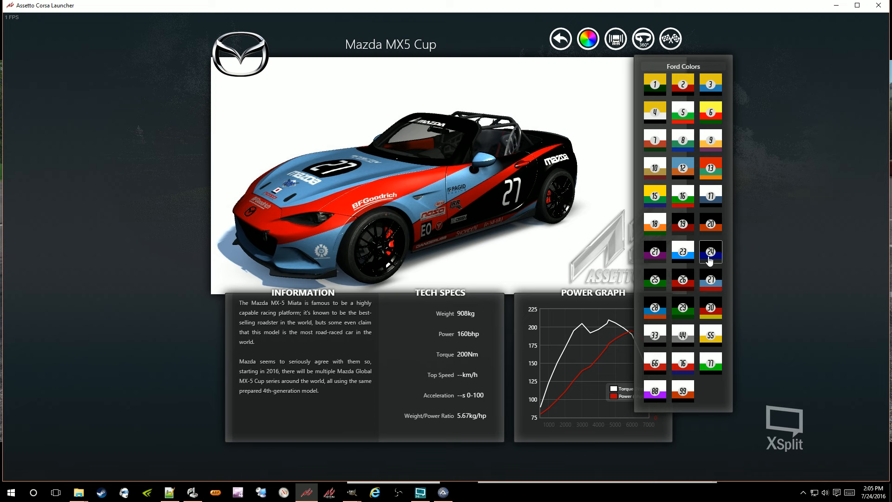
Step: Choose the Mazda MX5 Cup's skin 12 and start a practice session on the Drag 200m track
click(694, 162)
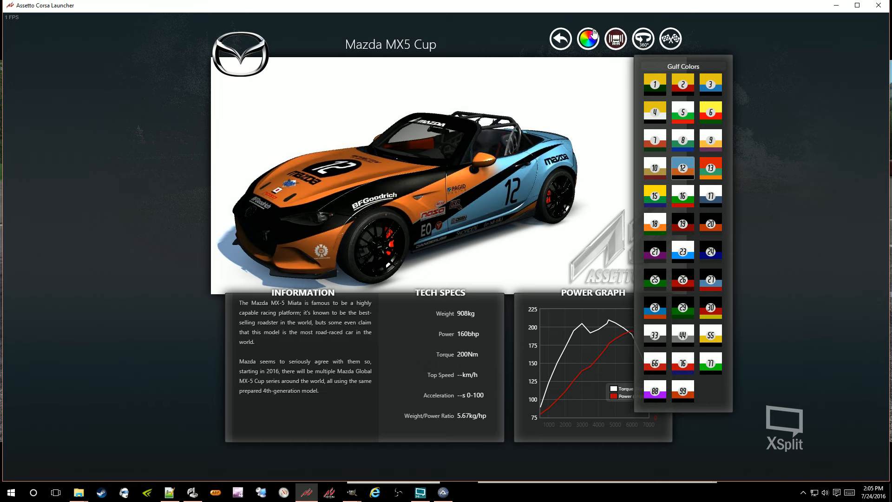
click(559, 41)
click(558, 41)
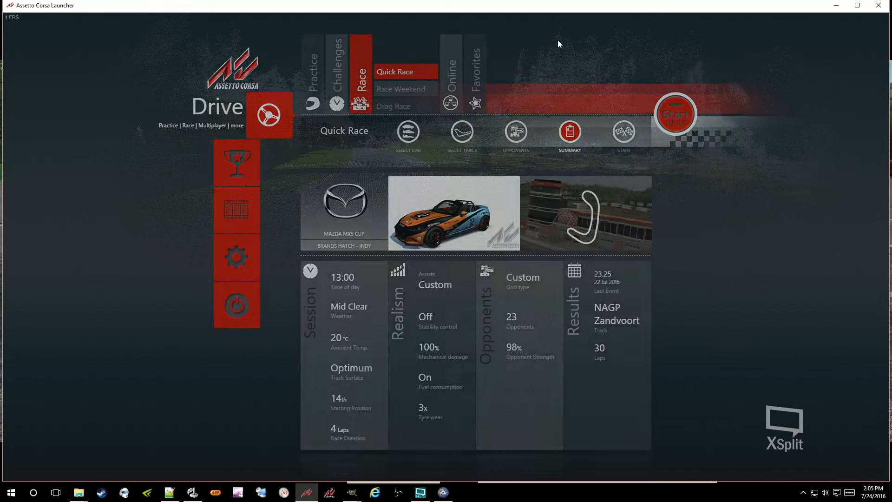
click(308, 74)
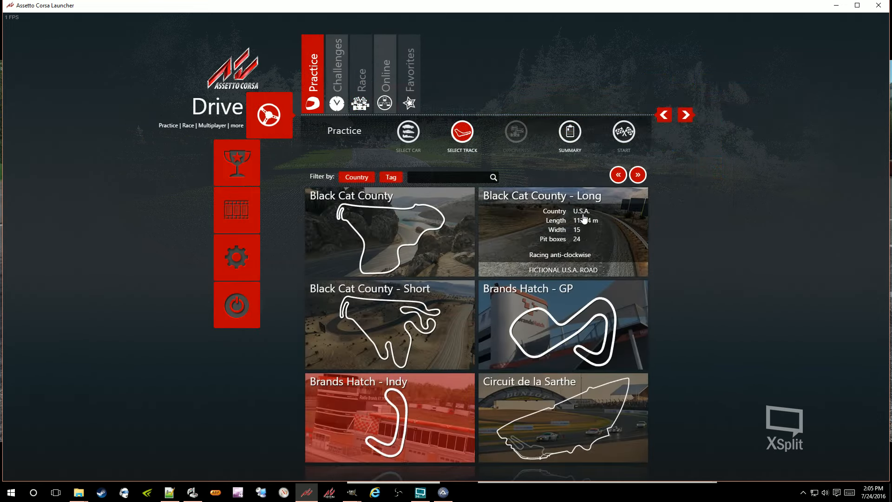
click(638, 175)
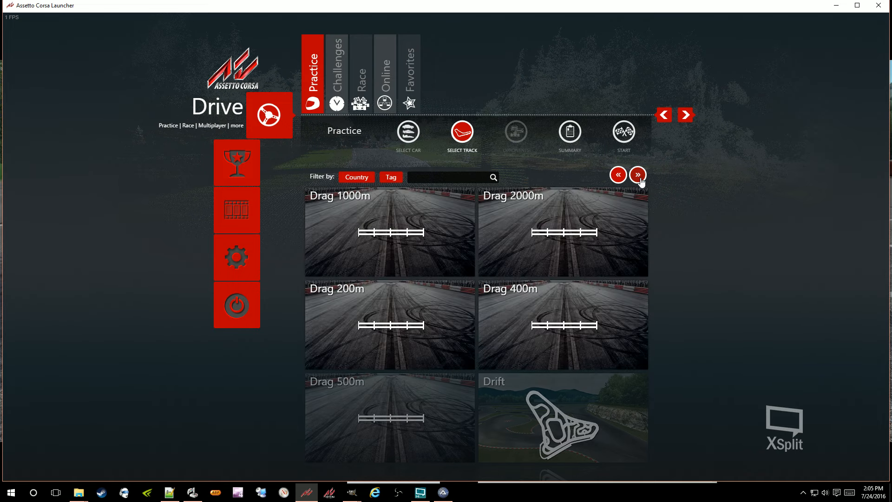
click(382, 312)
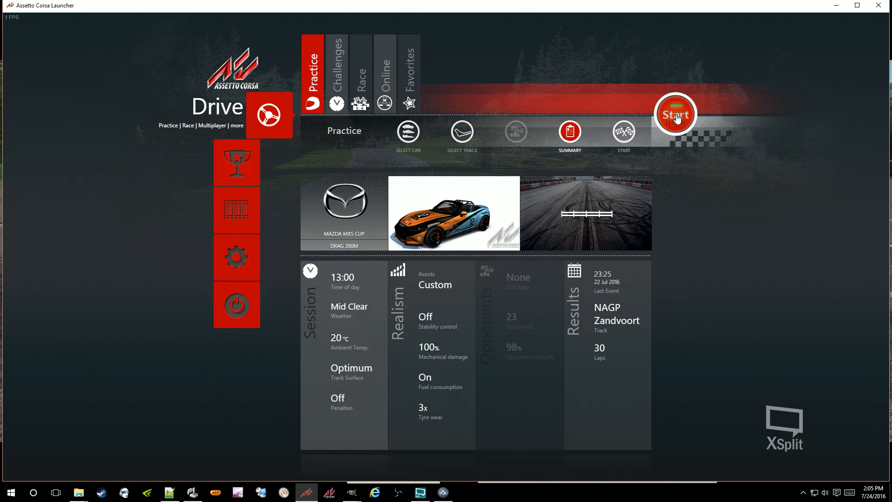
click(675, 117)
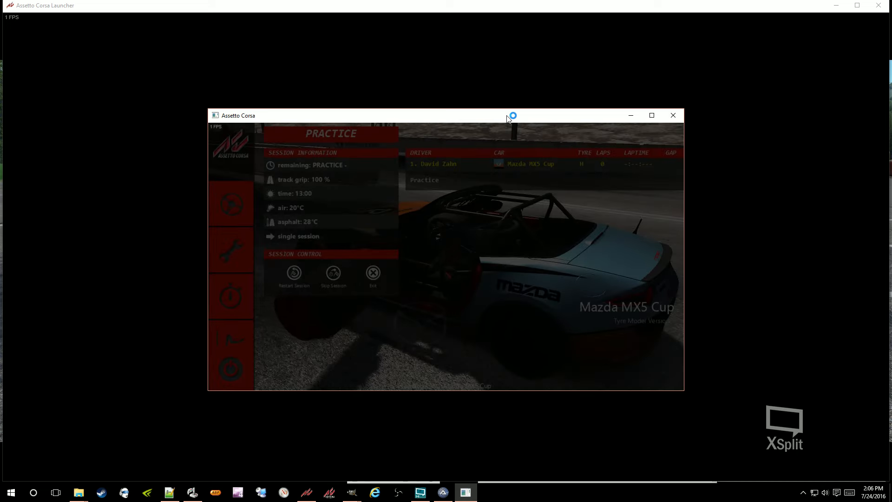
Step: Enter the practice session and inspect the front and driver's side of car 12 with an exterior orbit camera
click(225, 204)
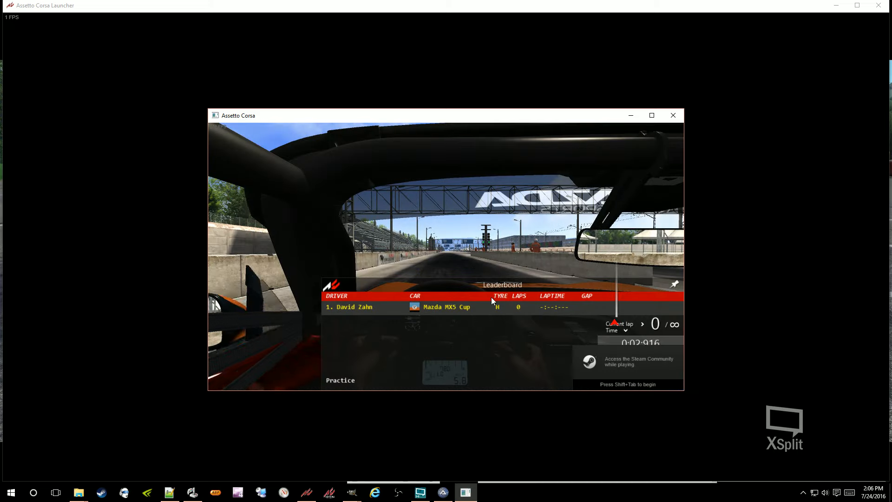
key(F5)
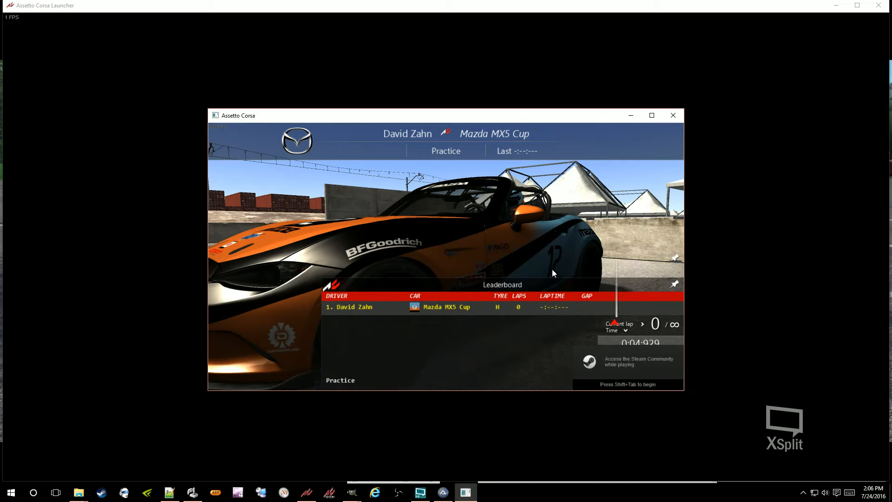
drag(534, 219, 400, 245)
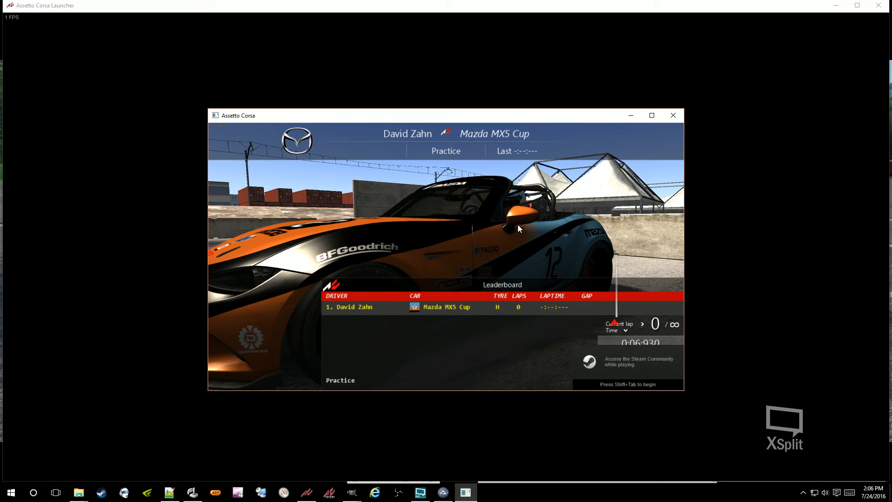
drag(546, 230, 293, 237)
click(331, 286)
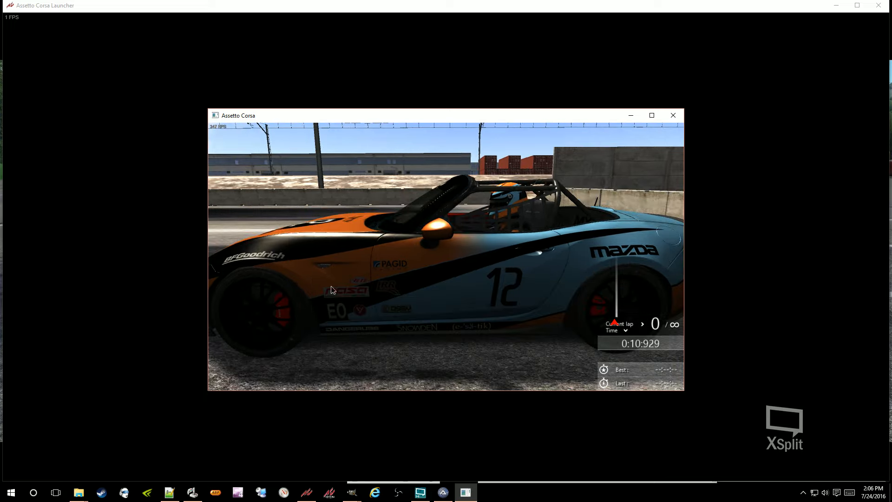
drag(619, 211, 521, 204)
scroll(488, 308, up, 3)
Step: Enlarge and reposition the game window, and hide the lap timing app
mouse_move(682, 268)
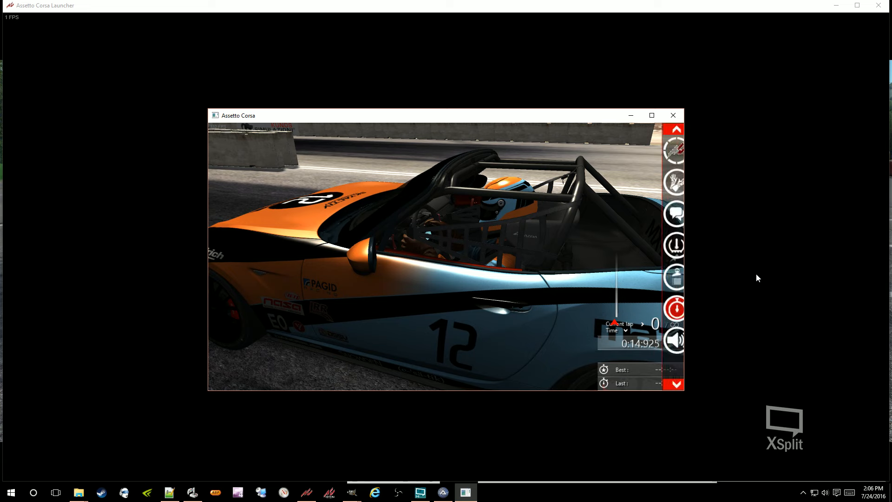
drag(684, 266, 857, 272)
drag(521, 116, 449, 97)
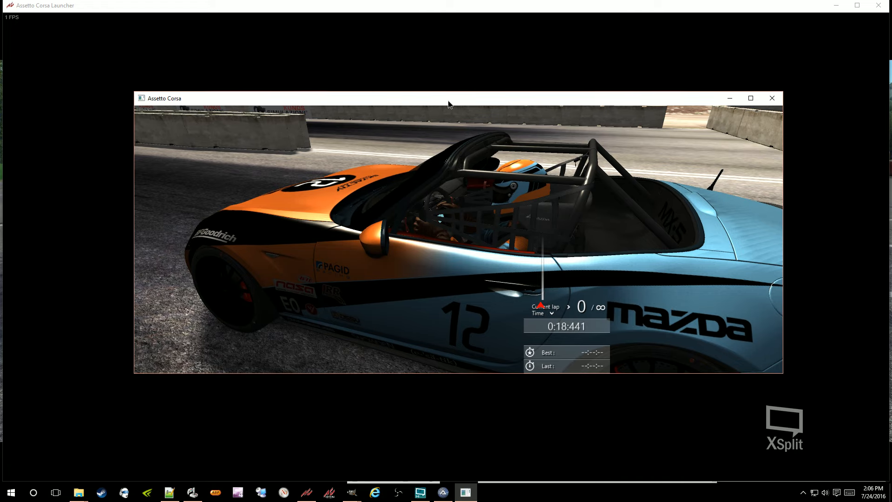
drag(454, 372, 467, 426)
drag(502, 305, 421, 302)
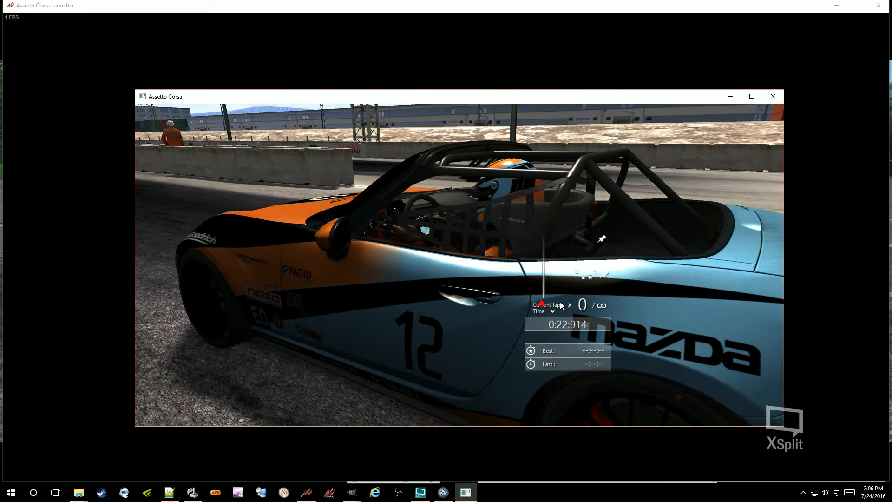
mouse_move(774, 242)
click(770, 289)
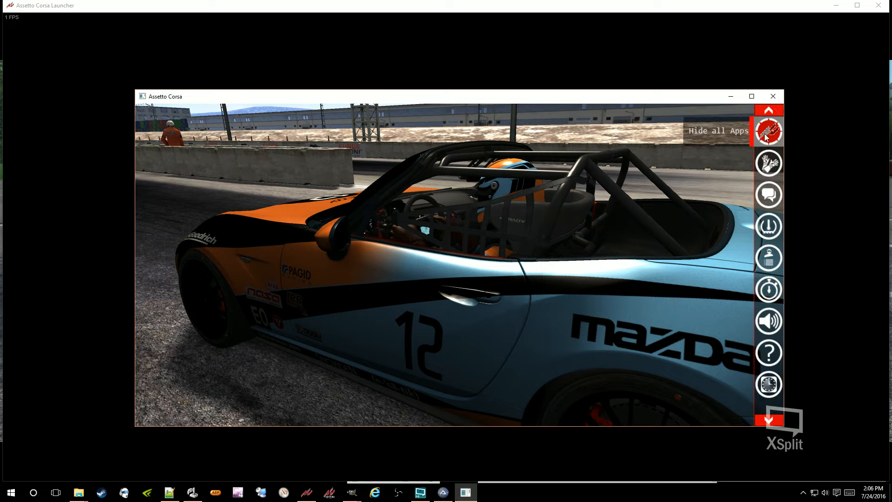
Step: Inspect the rear bodywork and the far side of car 12 from outside
drag(652, 307, 450, 224)
drag(623, 321, 365, 223)
scroll(548, 297, down, 5)
scroll(564, 352, up, 5)
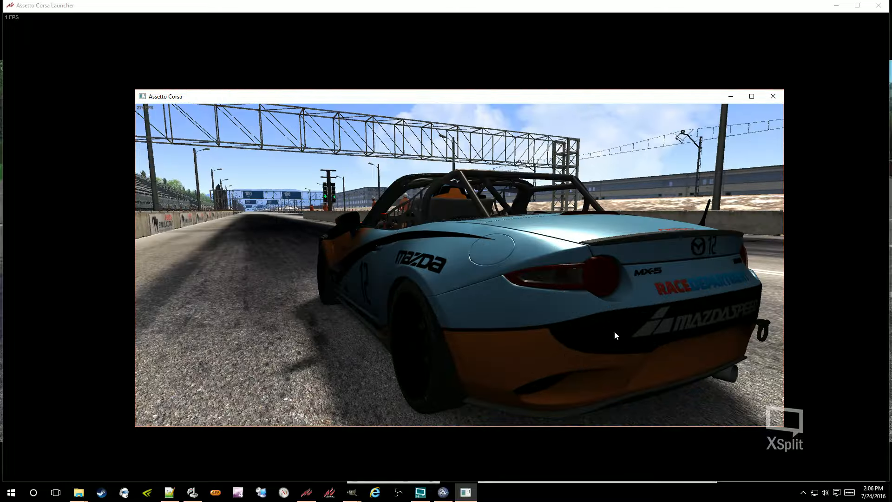
drag(614, 331, 163, 233)
drag(615, 260, 367, 279)
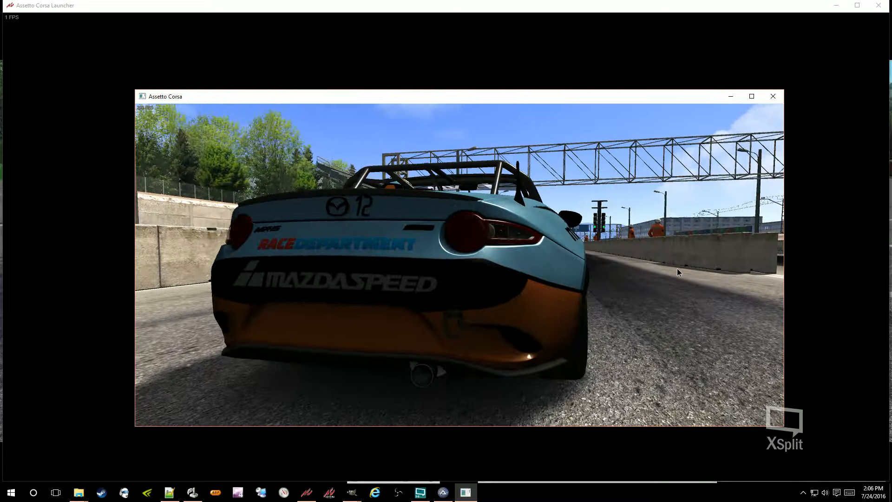
drag(676, 269, 391, 321)
drag(640, 270, 453, 252)
Step: Examine the driver's helmet and suit inside the open cockpit from close up
scroll(451, 254, up, 3)
drag(420, 223, 348, 273)
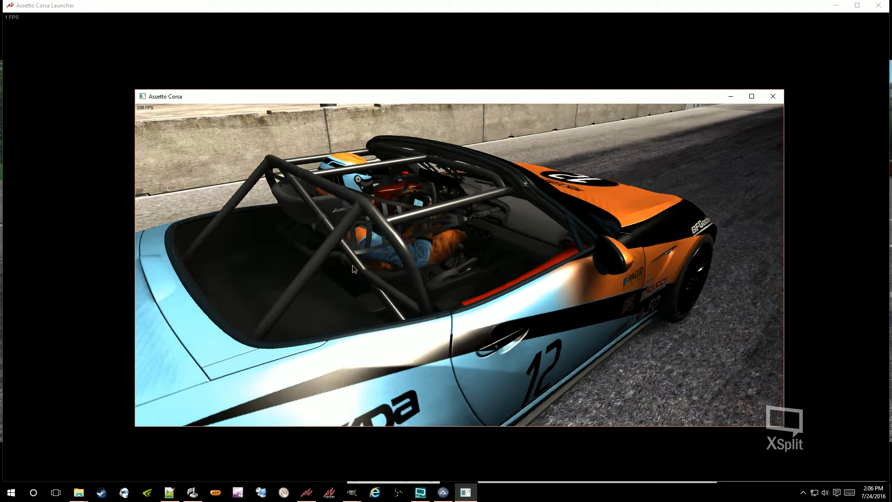
drag(394, 200, 428, 252)
drag(517, 292, 456, 225)
Step: Check the driver's gloves in the cockpit view while turning the steering wheel both ways
key(F1)
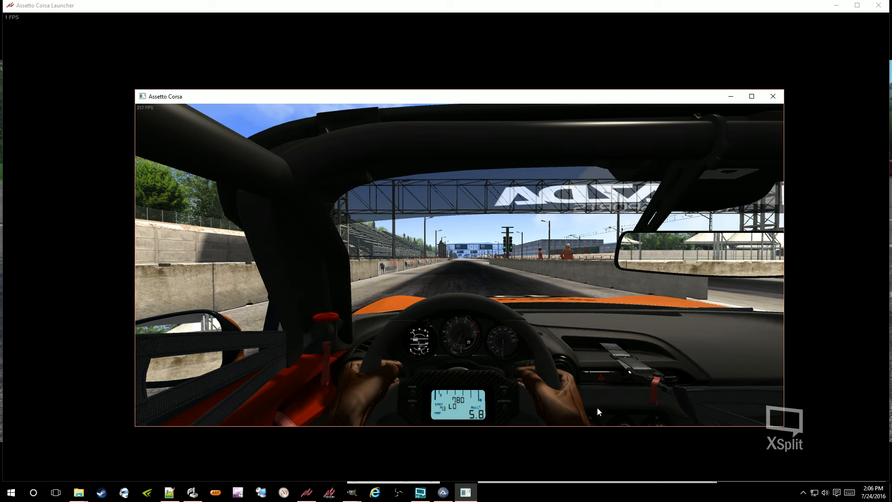
key(Left)
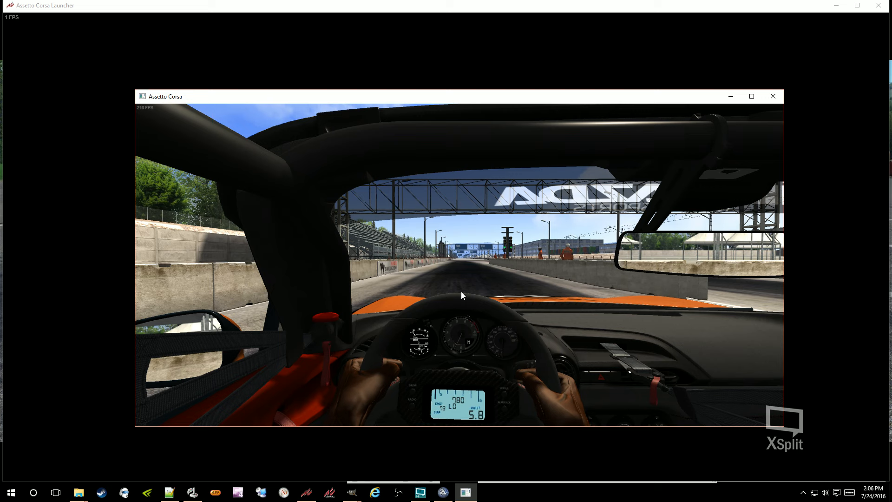
key(Right)
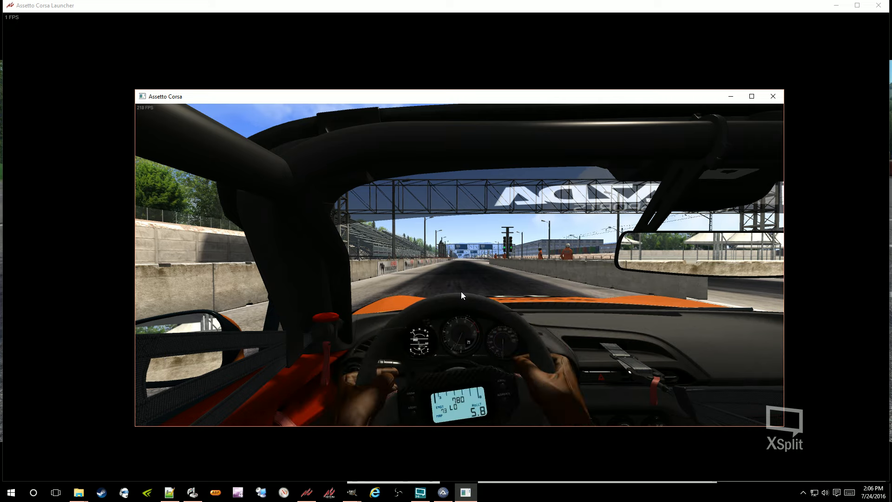
key(Left)
key(Left)
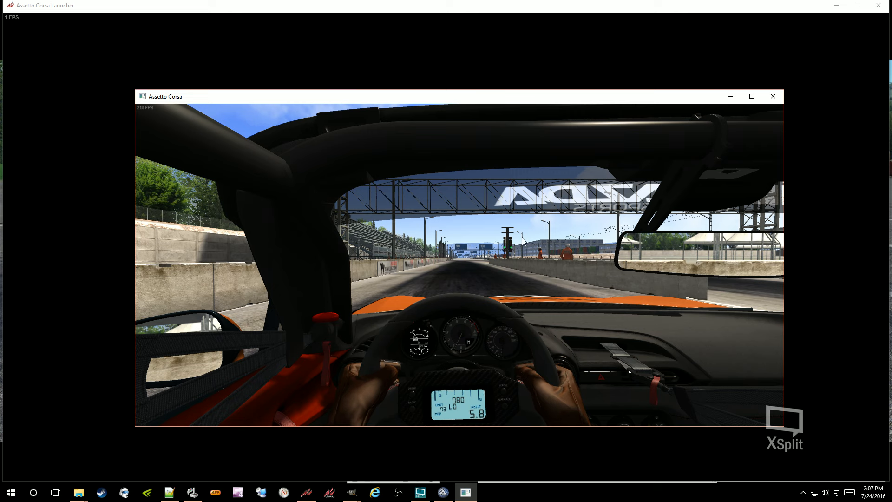
Step: Close the practice session and minimize the launcher
click(773, 97)
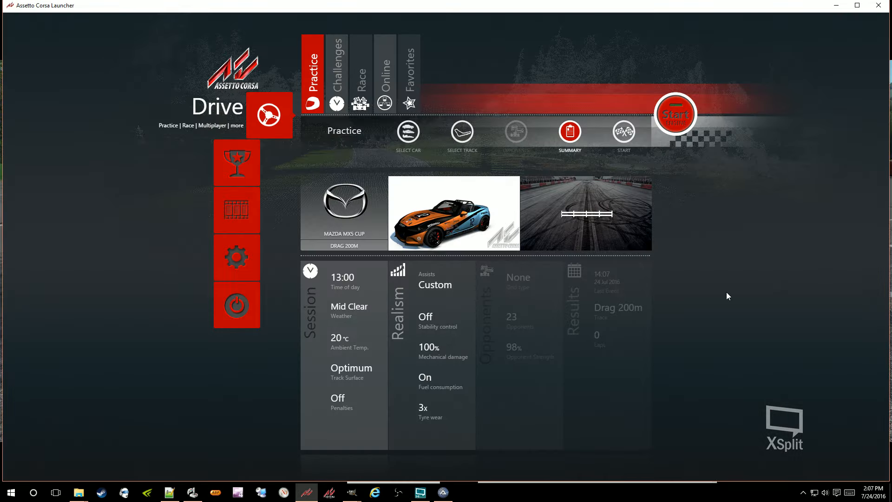
click(836, 6)
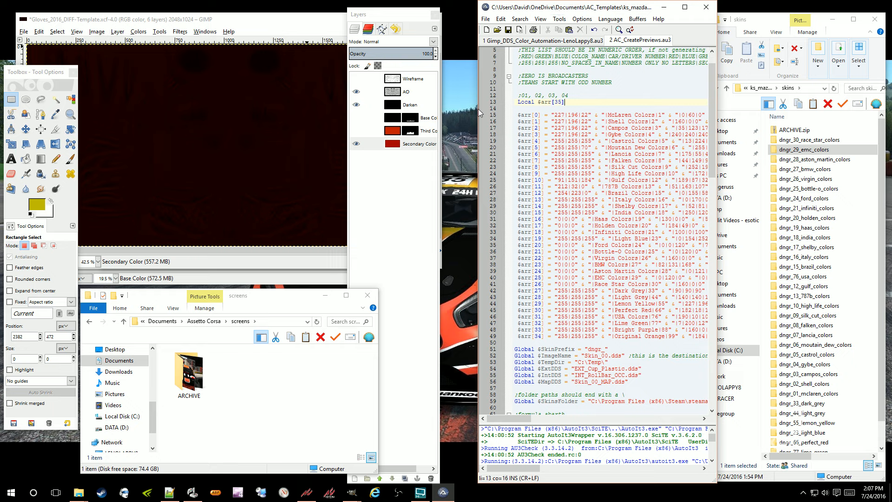
Step: Widen the script editor window and review the color array and folder settings in AC_CreatePreviews.au3
drag(480, 113, 448, 103)
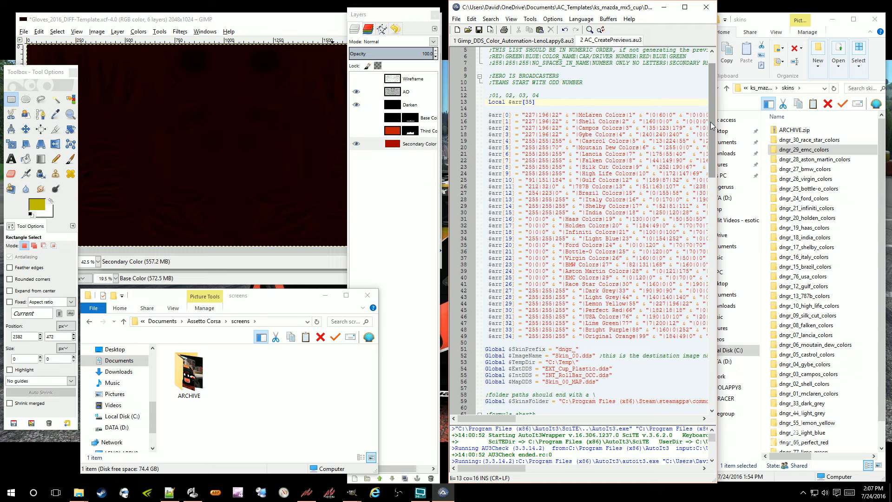
drag(710, 121, 713, 147)
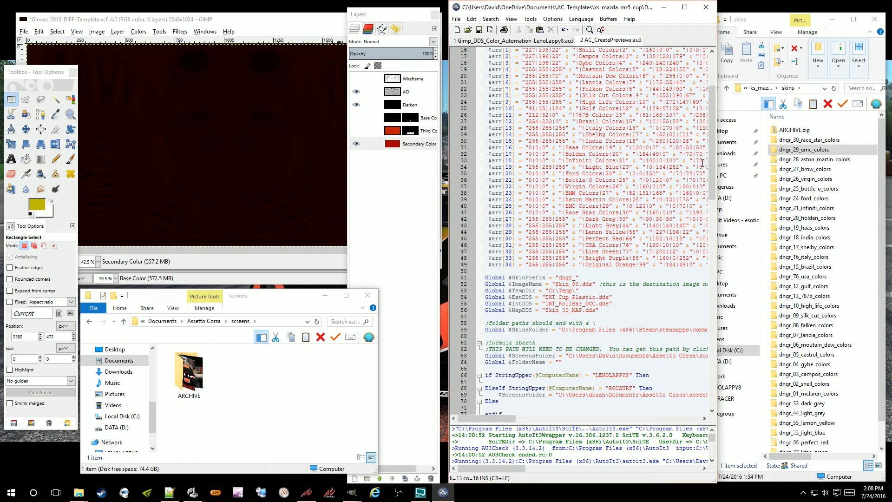
drag(712, 145, 713, 160)
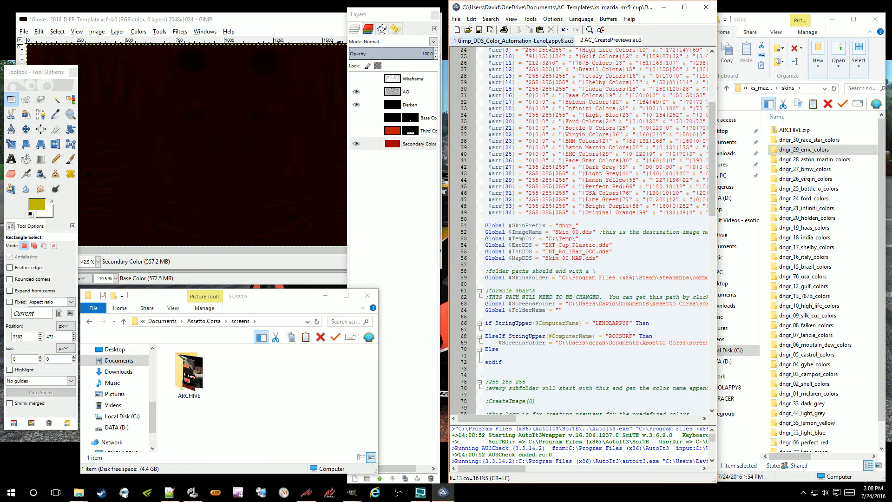
Step: Switch to the Gimp_DDS_Color_Automation-LenoLappy8.au3 script and locate the commented-out names section at line 417
click(548, 44)
drag(712, 95, 720, 338)
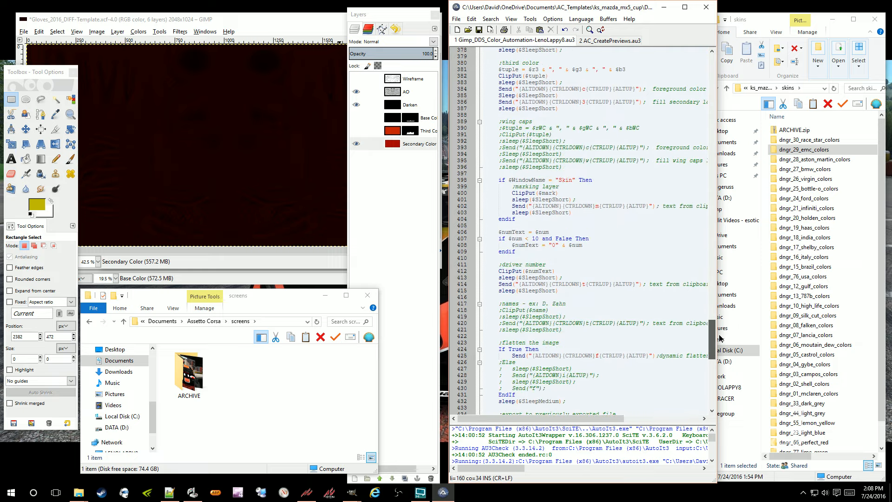
scroll(547, 247, down, 3)
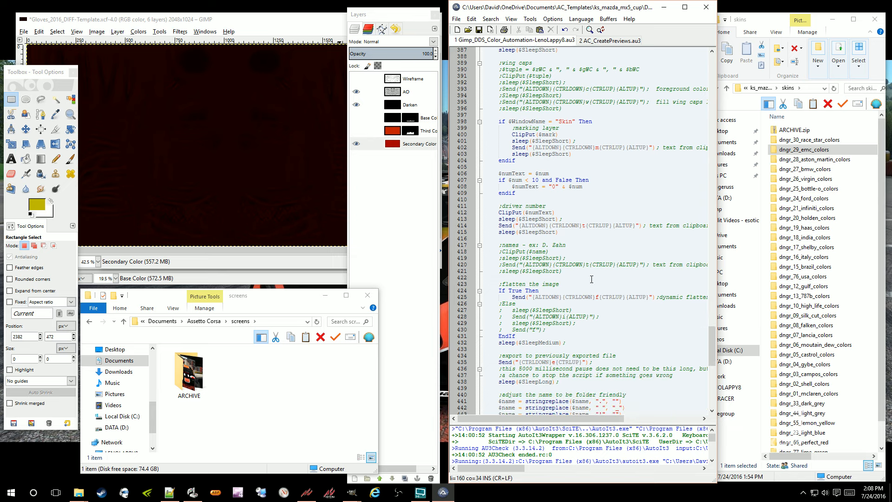
click(582, 246)
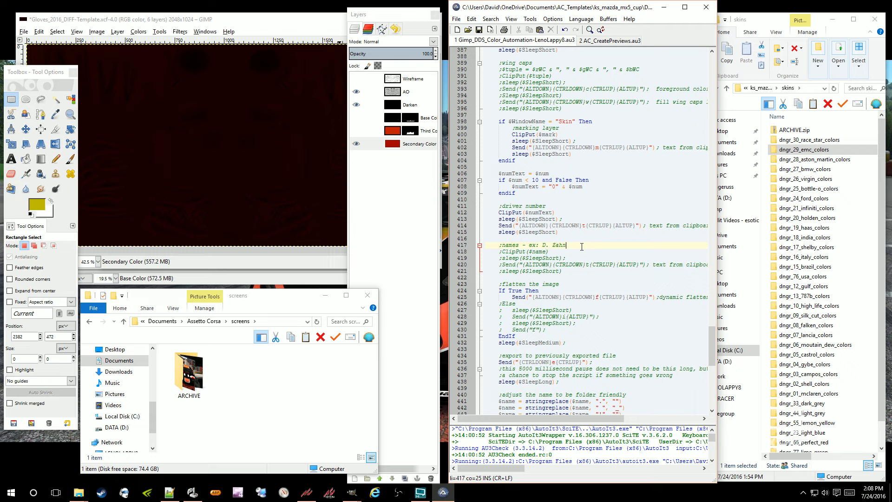
Step: Switch to XSplit and open its output options for stopping the local recording
click(419, 495)
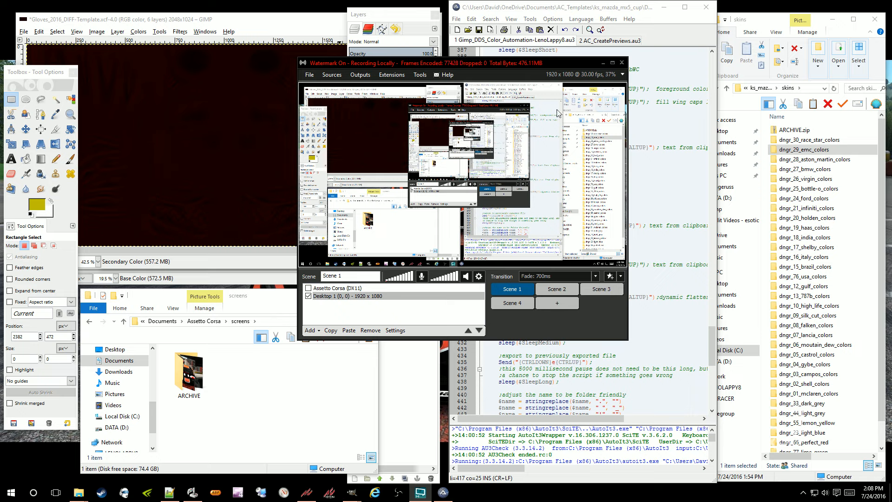
click(559, 65)
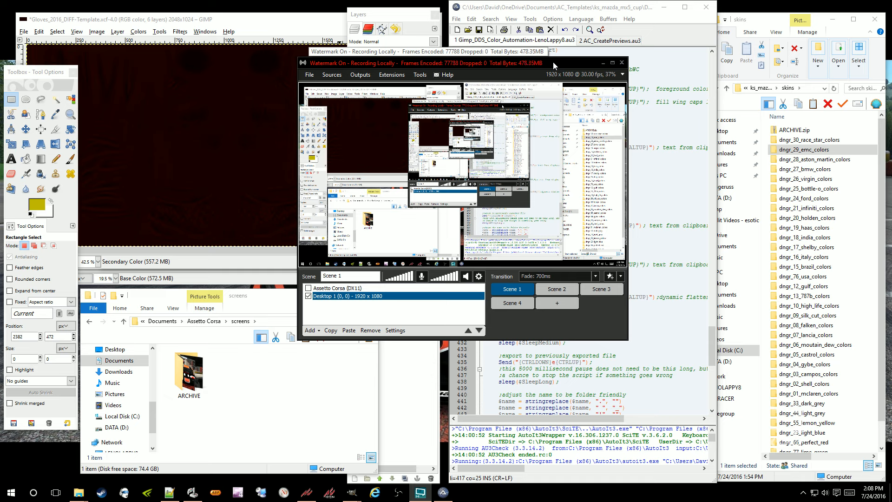
click(363, 75)
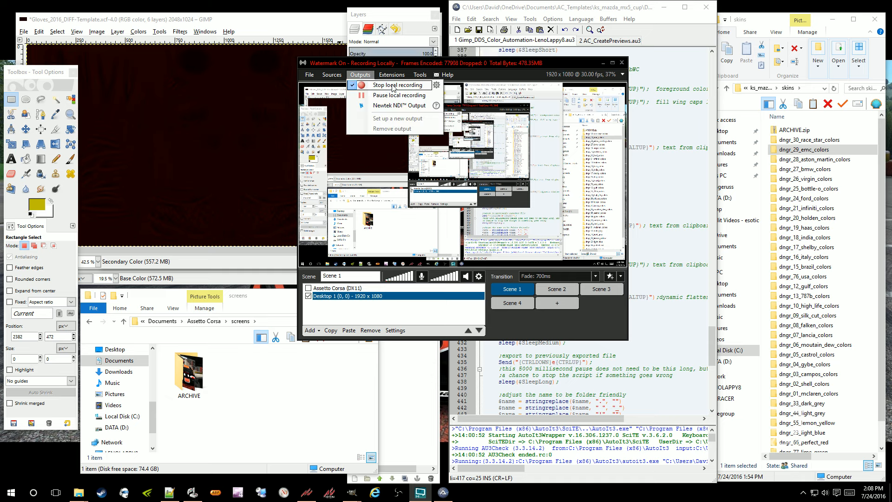